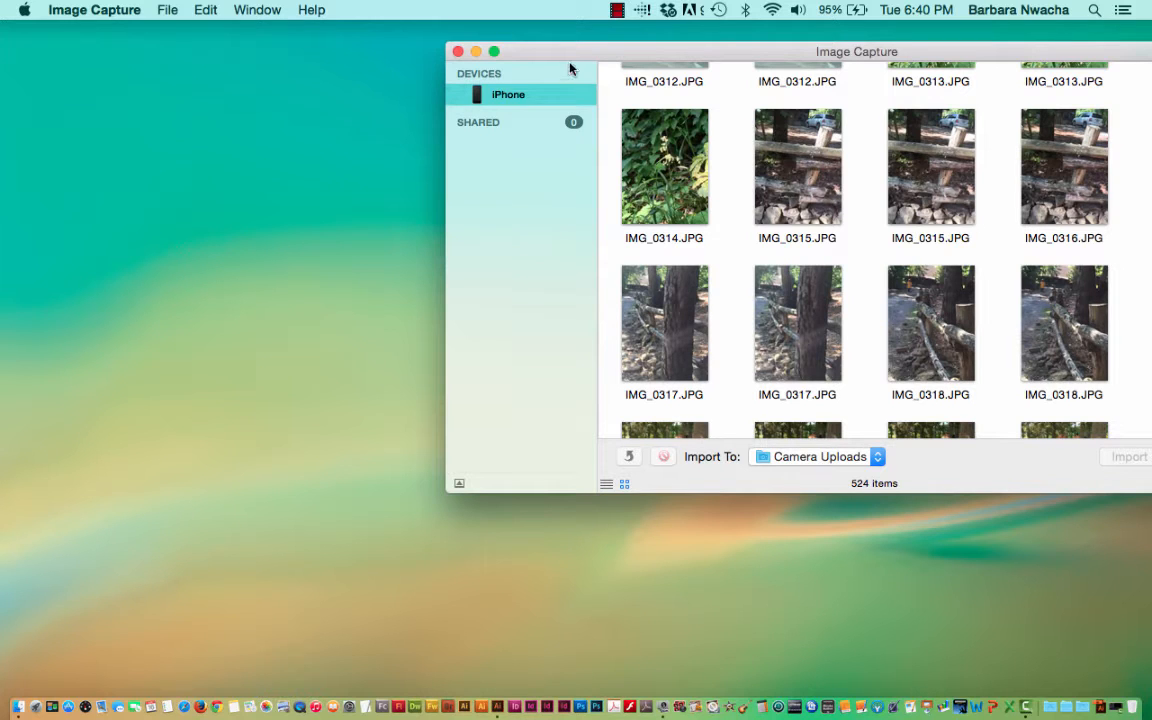
Copy the photo IMG_0315.JPG from the iPhone to the desktop and close Image Capture.
drag(559, 60, 357, 44)
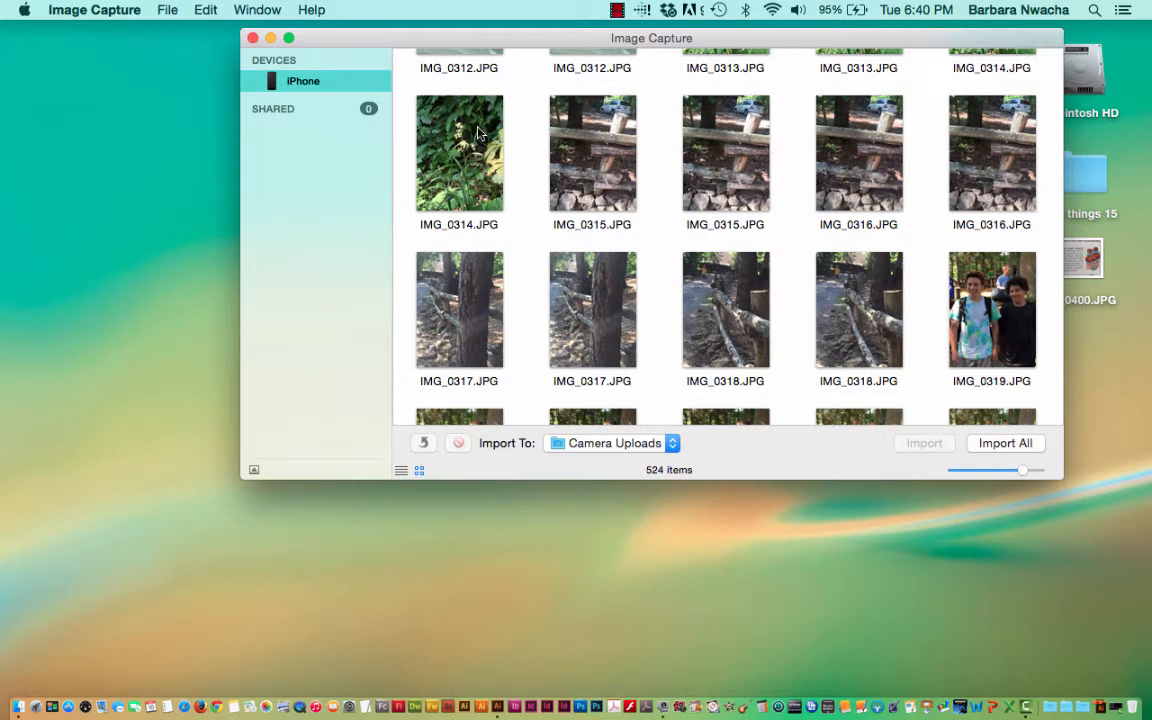
click(615, 189)
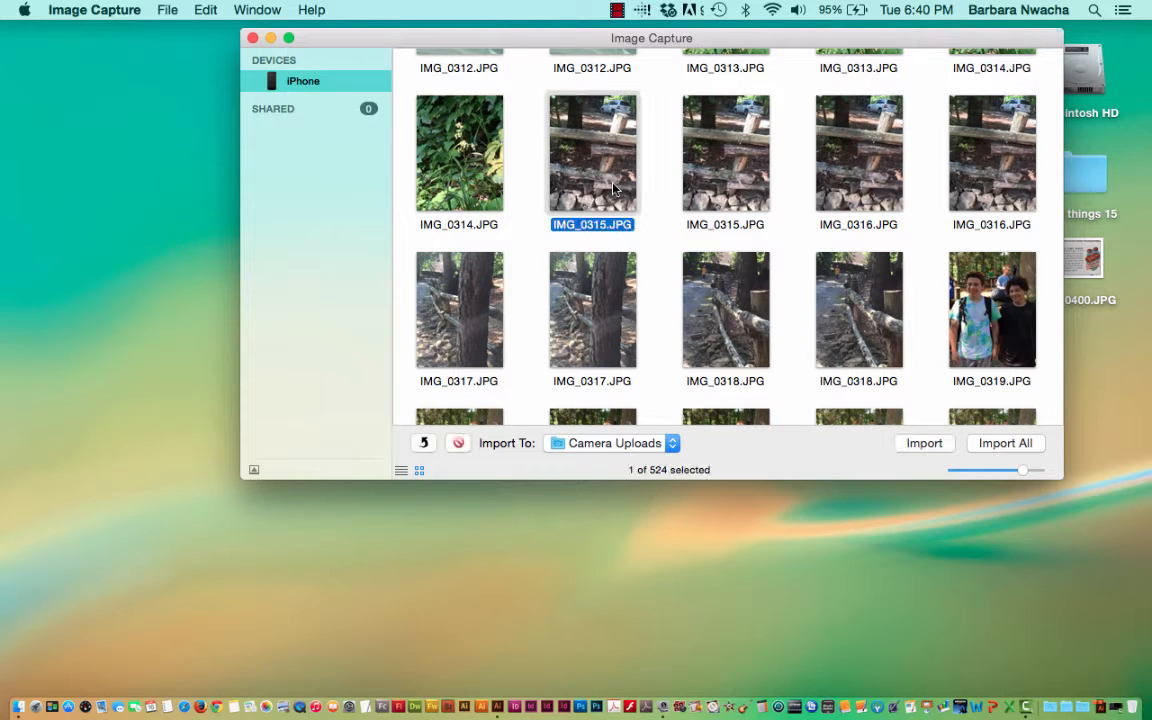
drag(615, 189, 162, 240)
drag(321, 37, 316, 110)
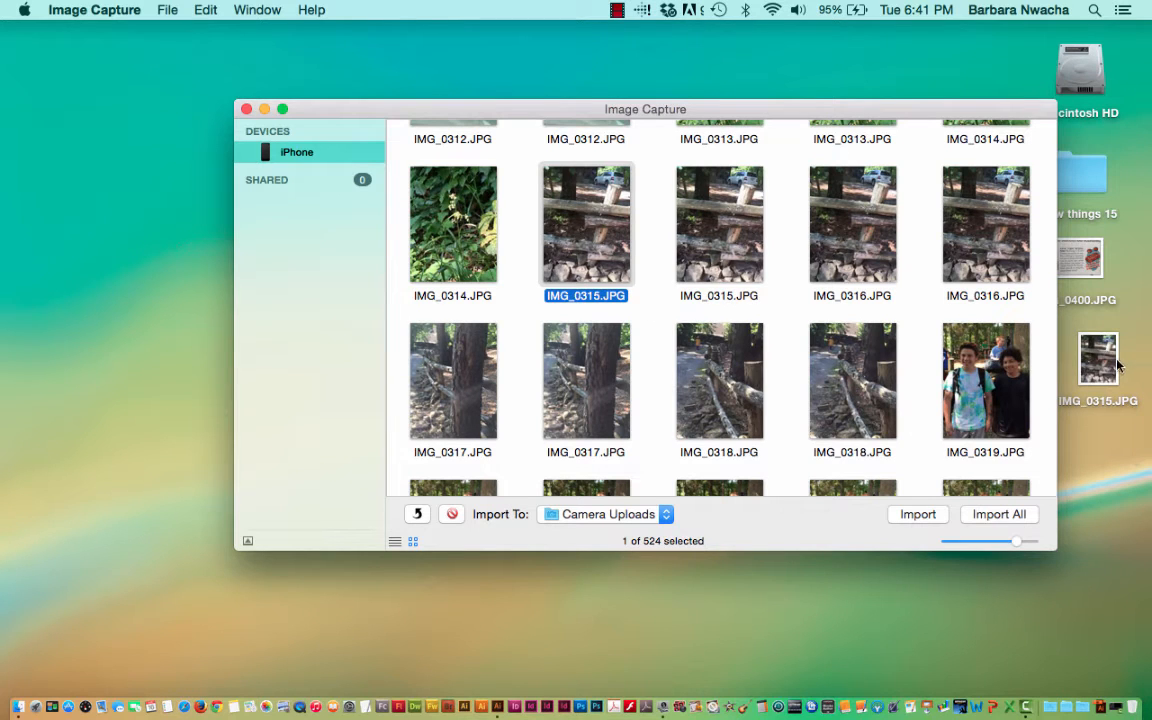
click(246, 108)
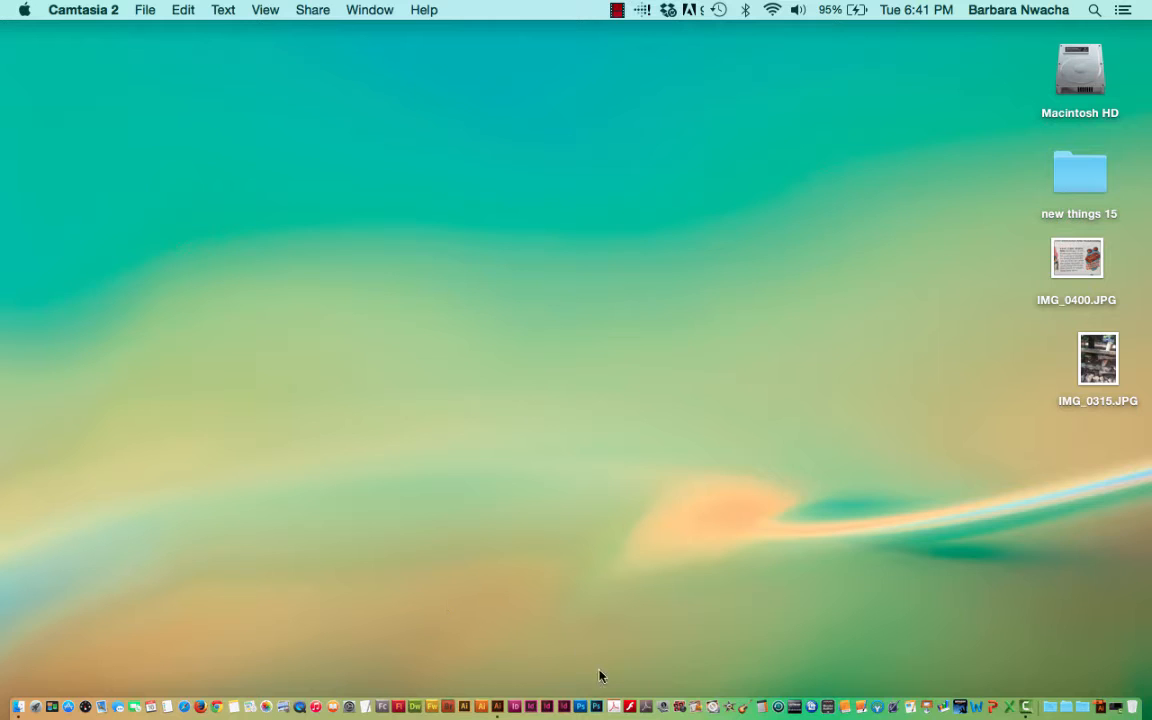
Switch to Illustrator, dismiss the welcome screen and create a landscape Tabloid document, 17 by 11 in, with one artboard.
click(500, 707)
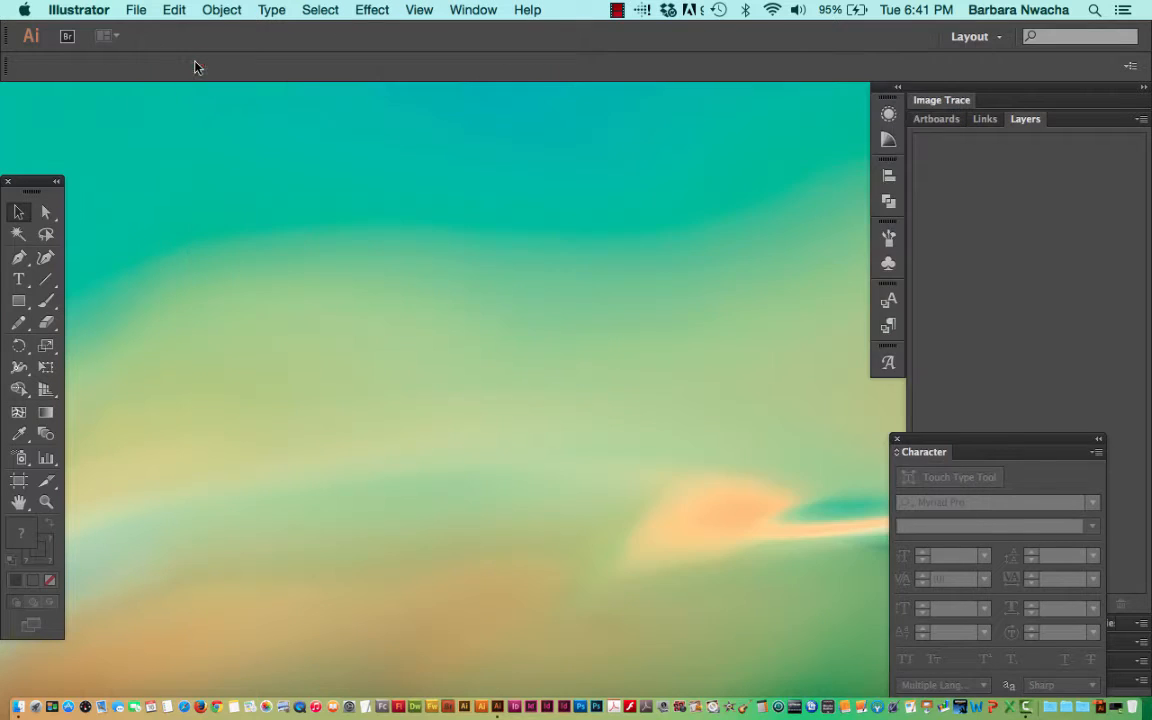
click(199, 64)
click(131, 10)
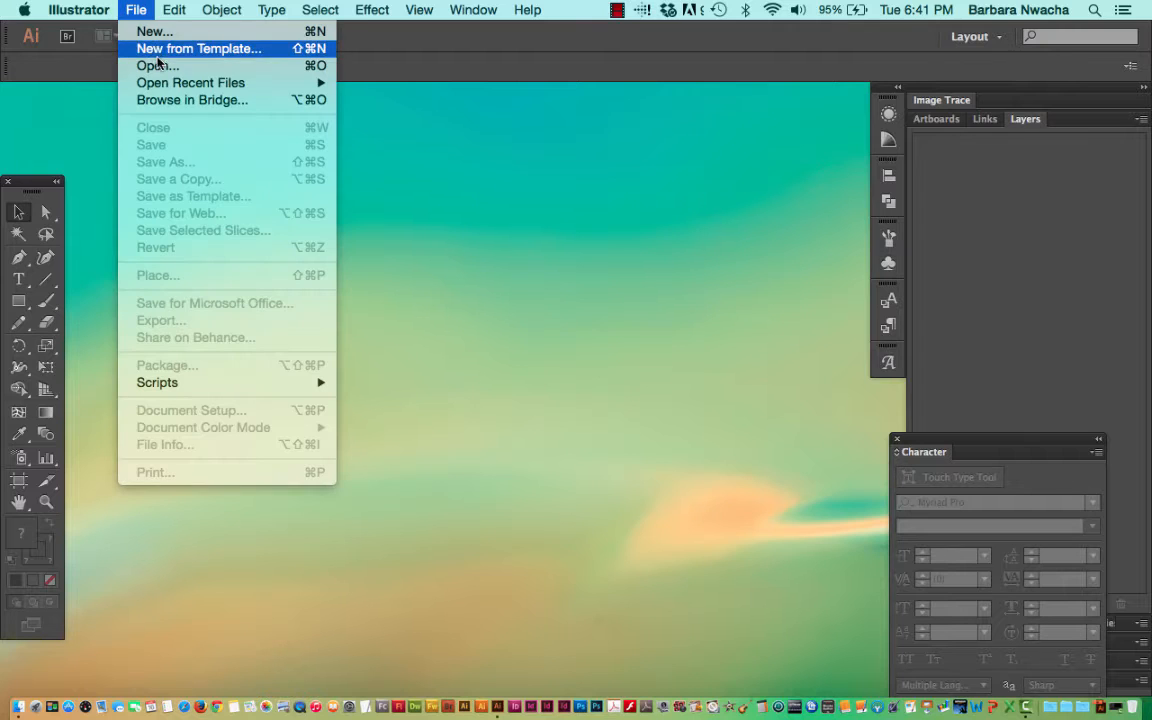
click(151, 35)
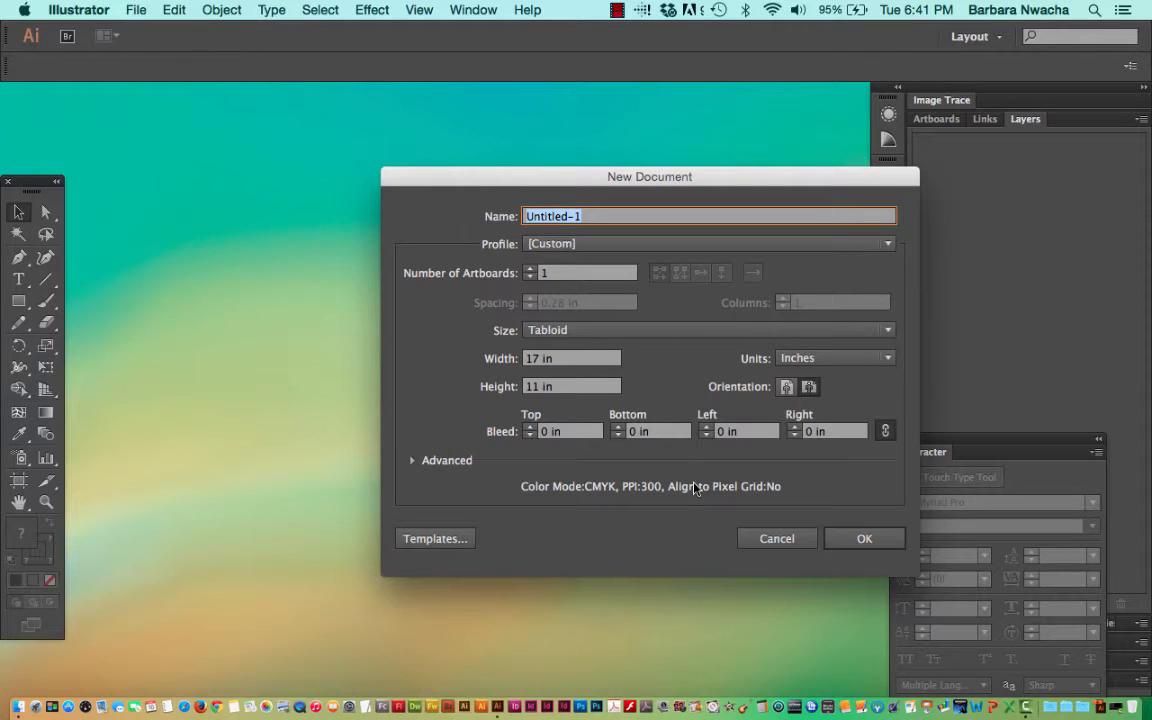
click(862, 537)
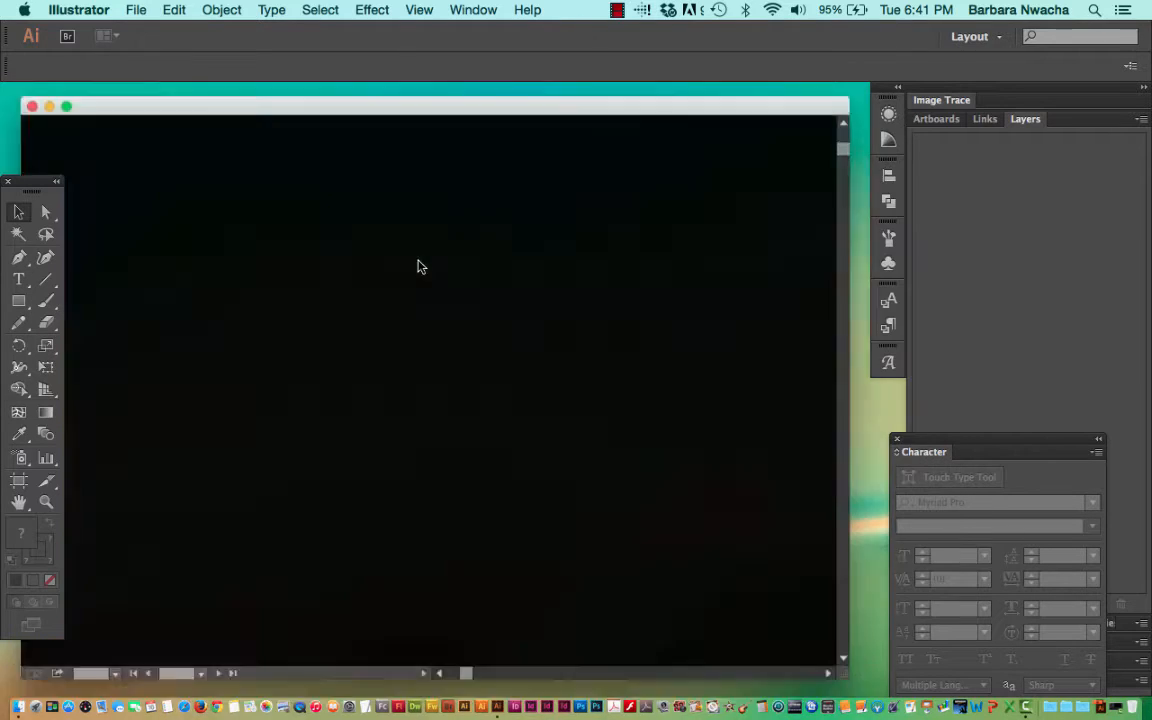
Place IMG_0315.JPG from the desktop onto the artboard as a linked image at its original size.
click(136, 9)
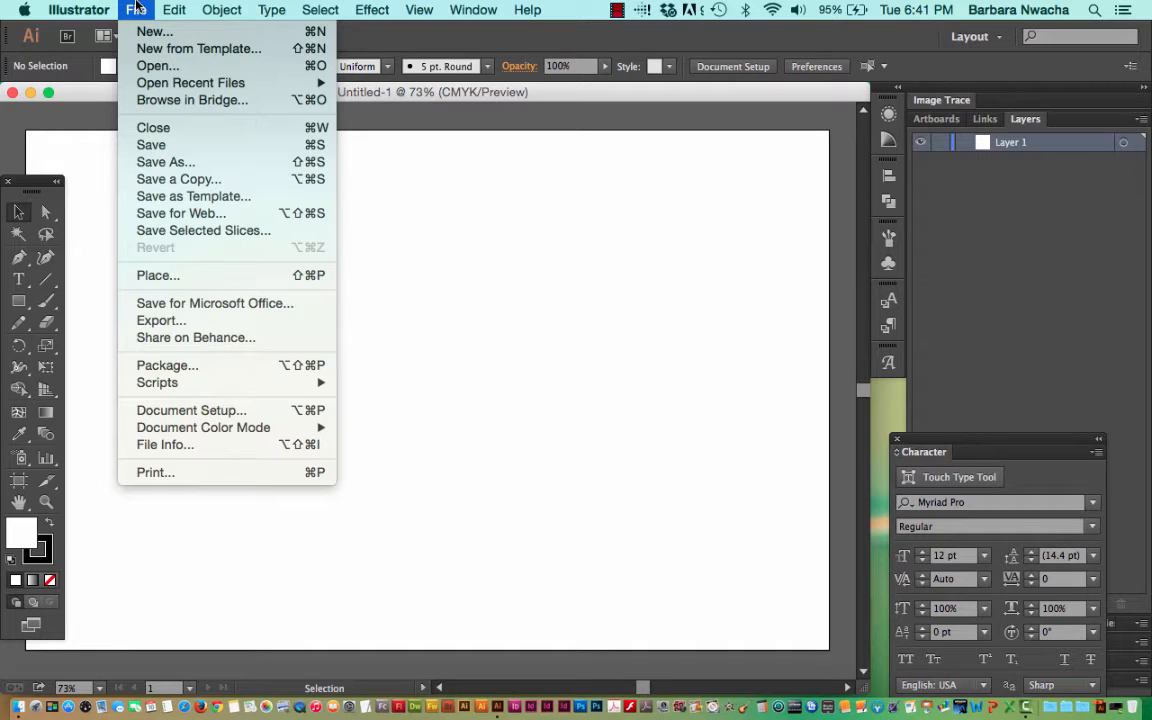
click(232, 287)
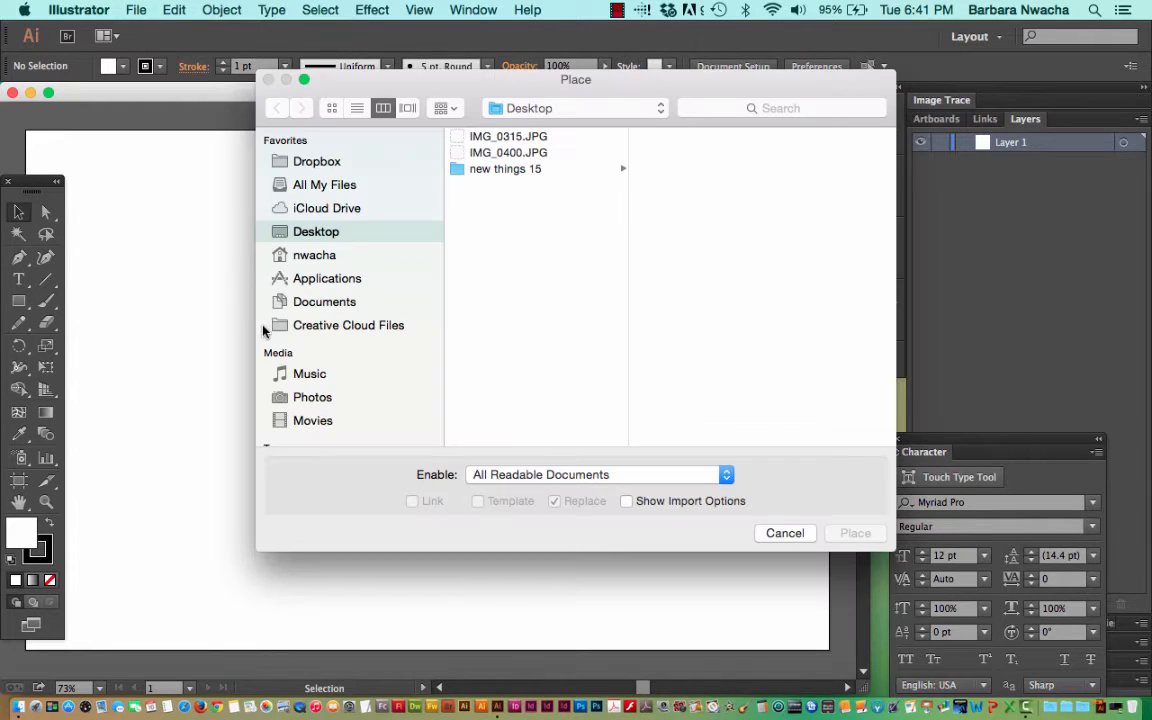
click(517, 139)
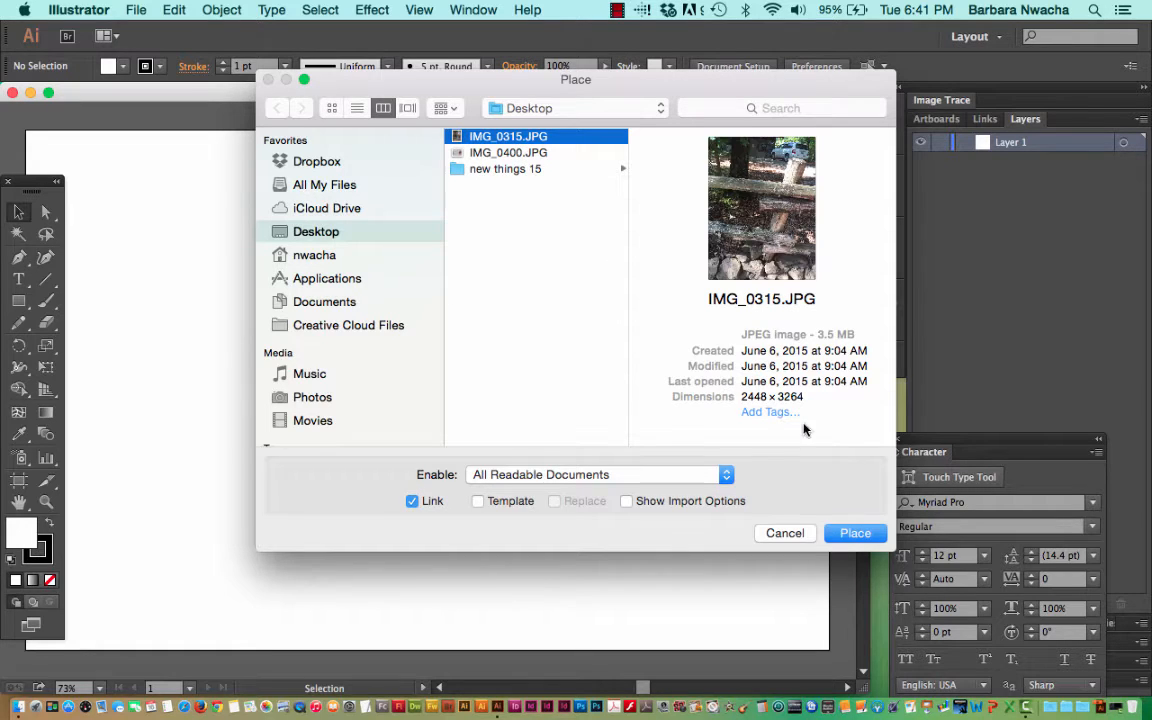
click(856, 534)
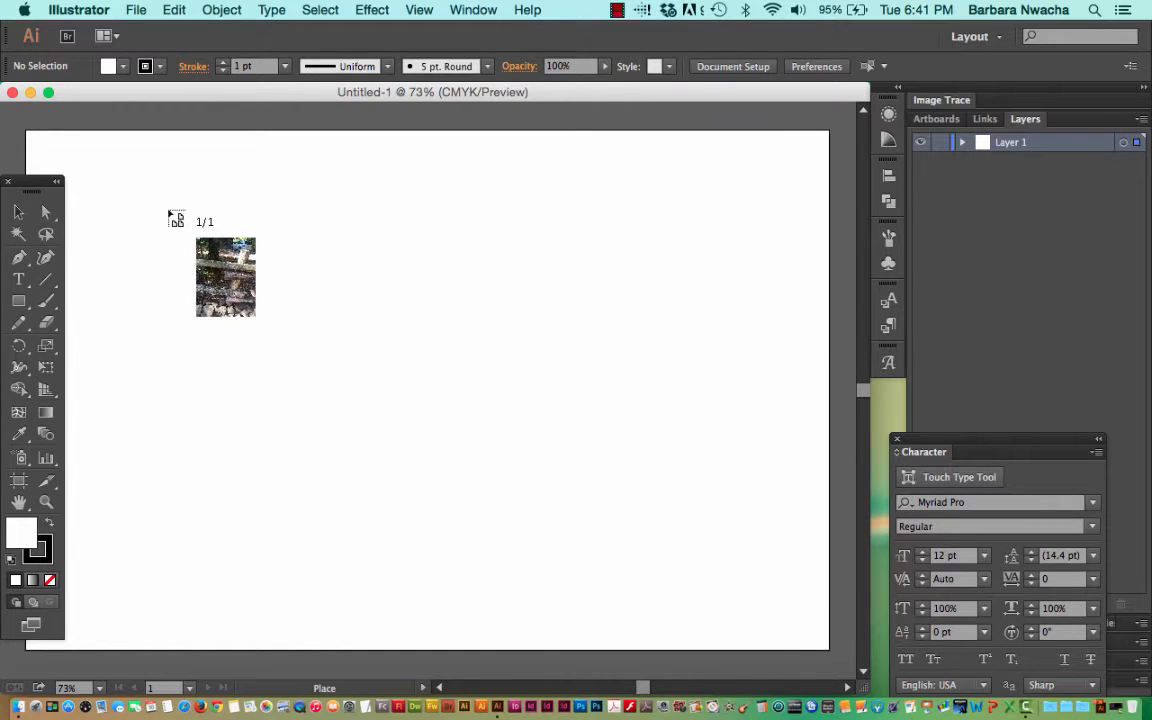
click(168, 211)
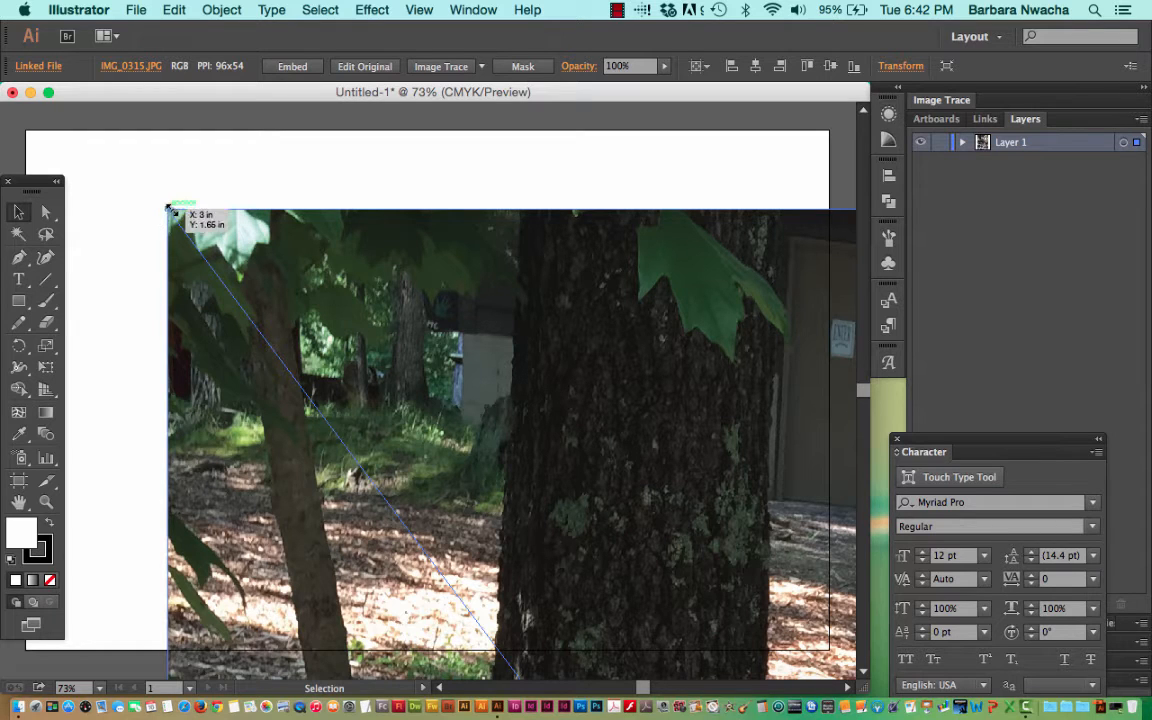
Scale the placed photo down until it fits within the artboard's height and position it near the artboard's middle.
drag(168, 208, 437, 447)
drag(592, 597, 284, 253)
drag(112, 204, 375, 386)
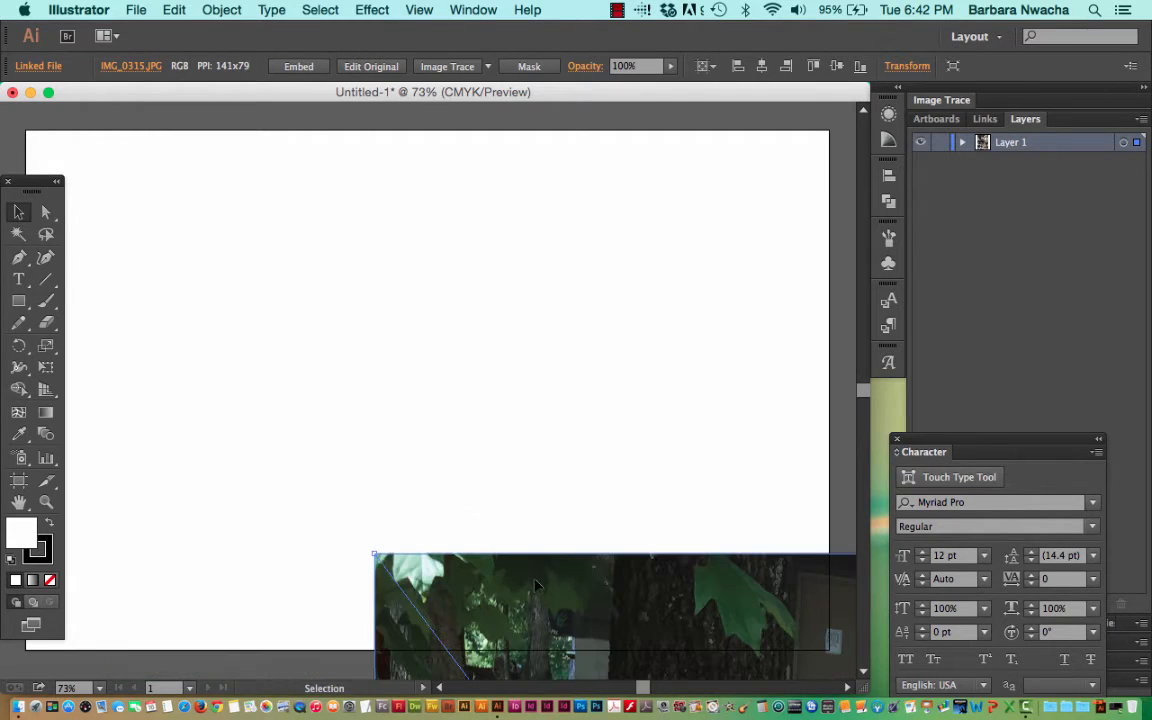
drag(534, 580, 313, 200)
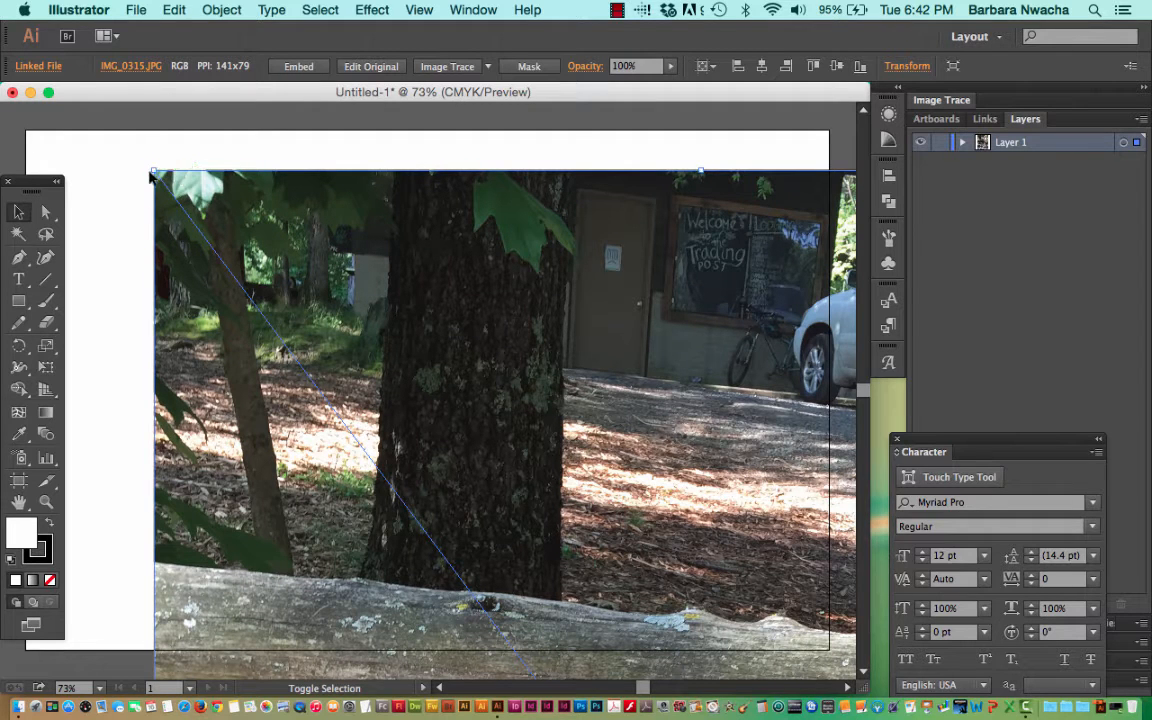
drag(152, 173, 355, 437)
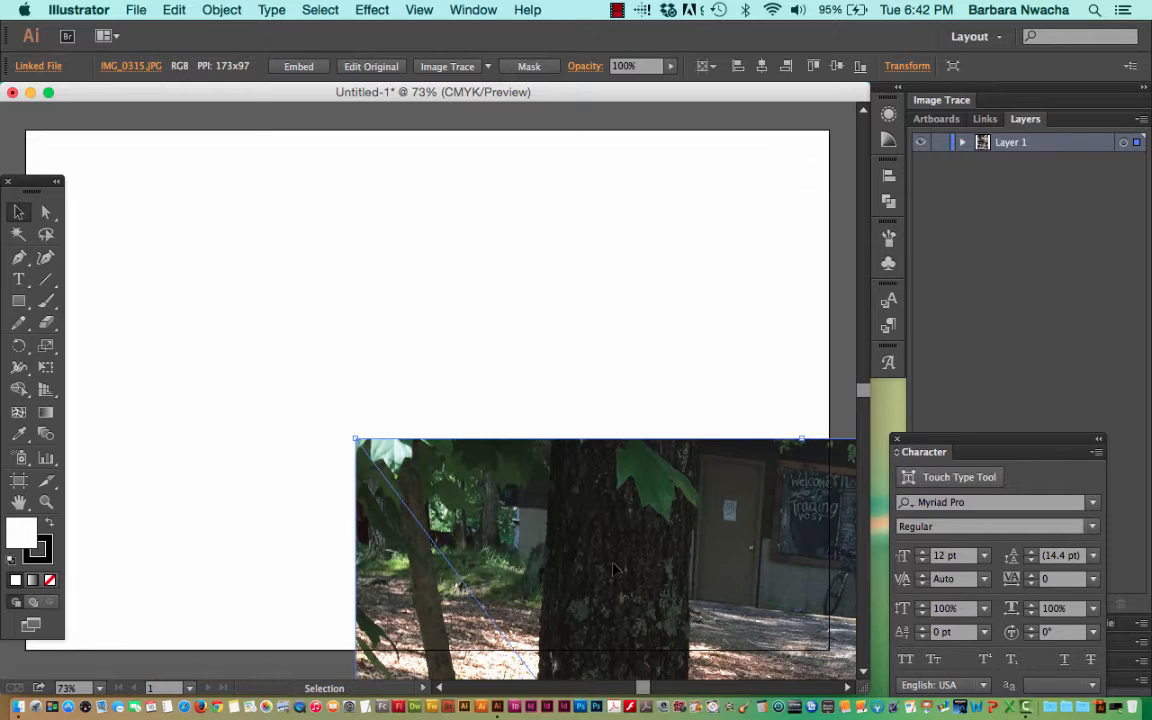
drag(613, 568, 361, 277)
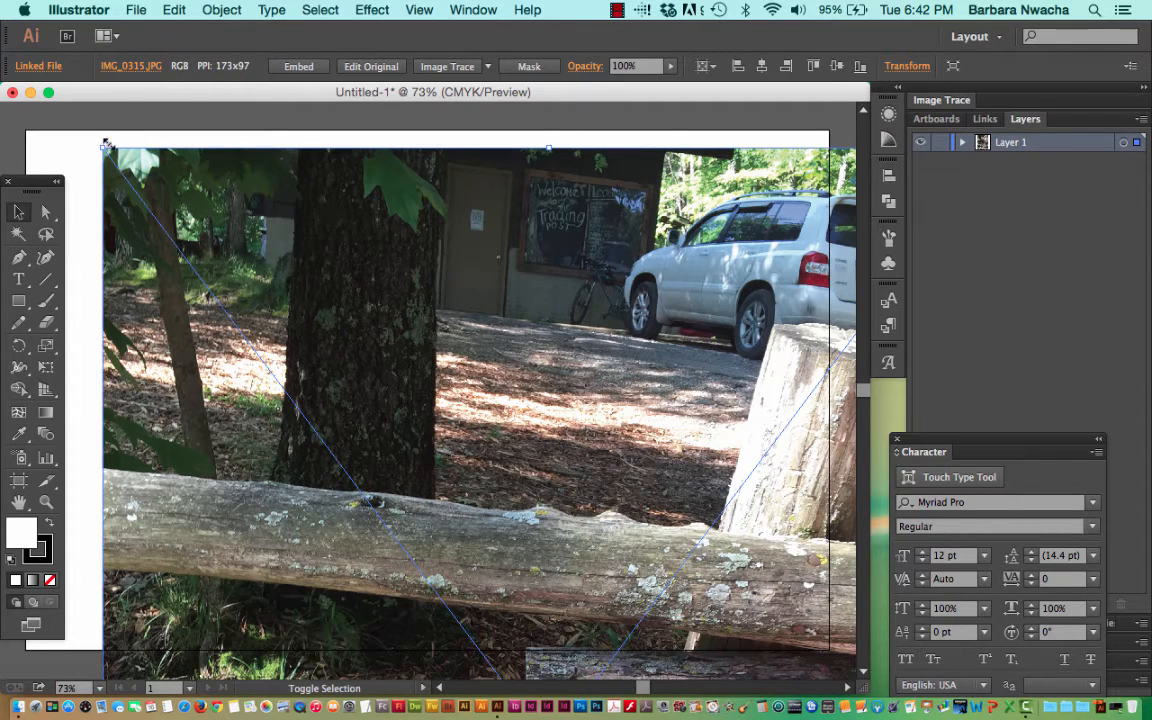
drag(103, 148, 334, 457)
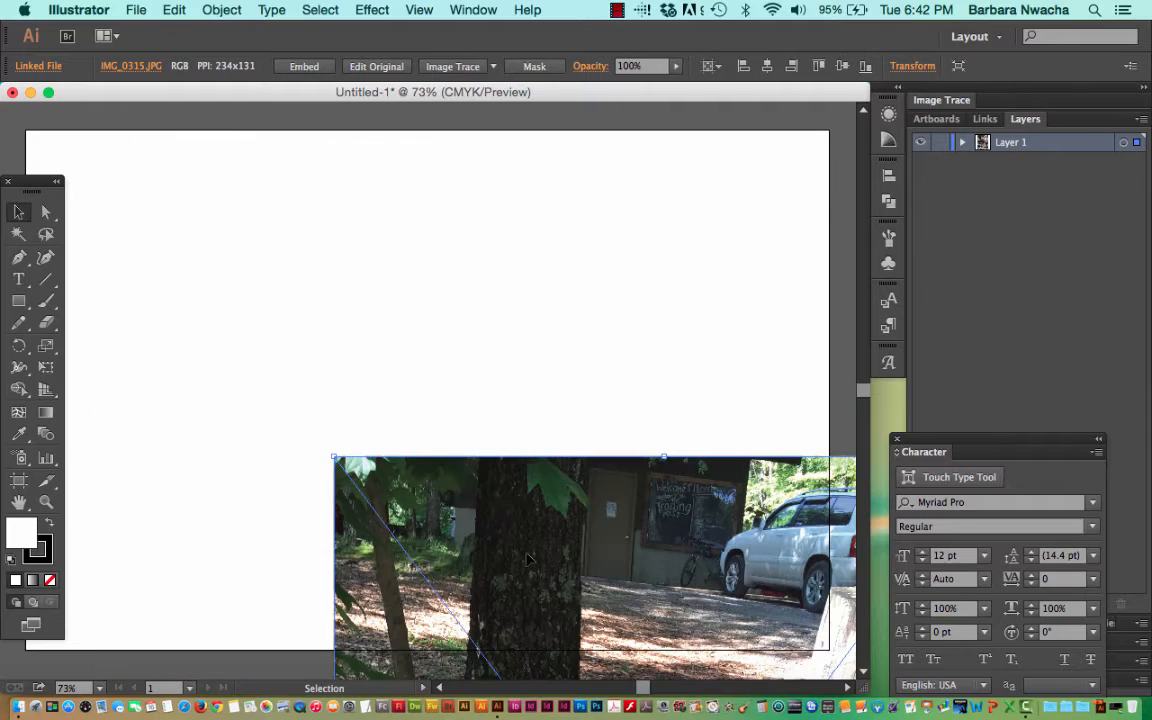
drag(528, 554, 354, 237)
drag(161, 141, 273, 290)
drag(515, 472, 397, 306)
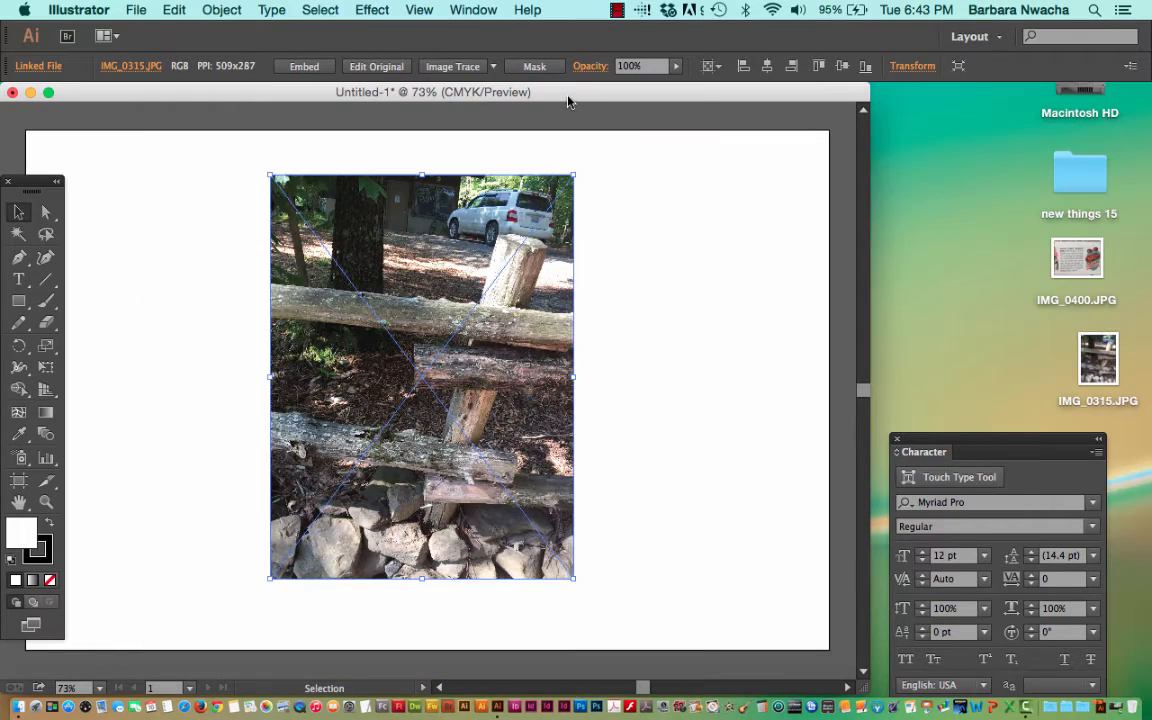
drag(567, 101, 615, 101)
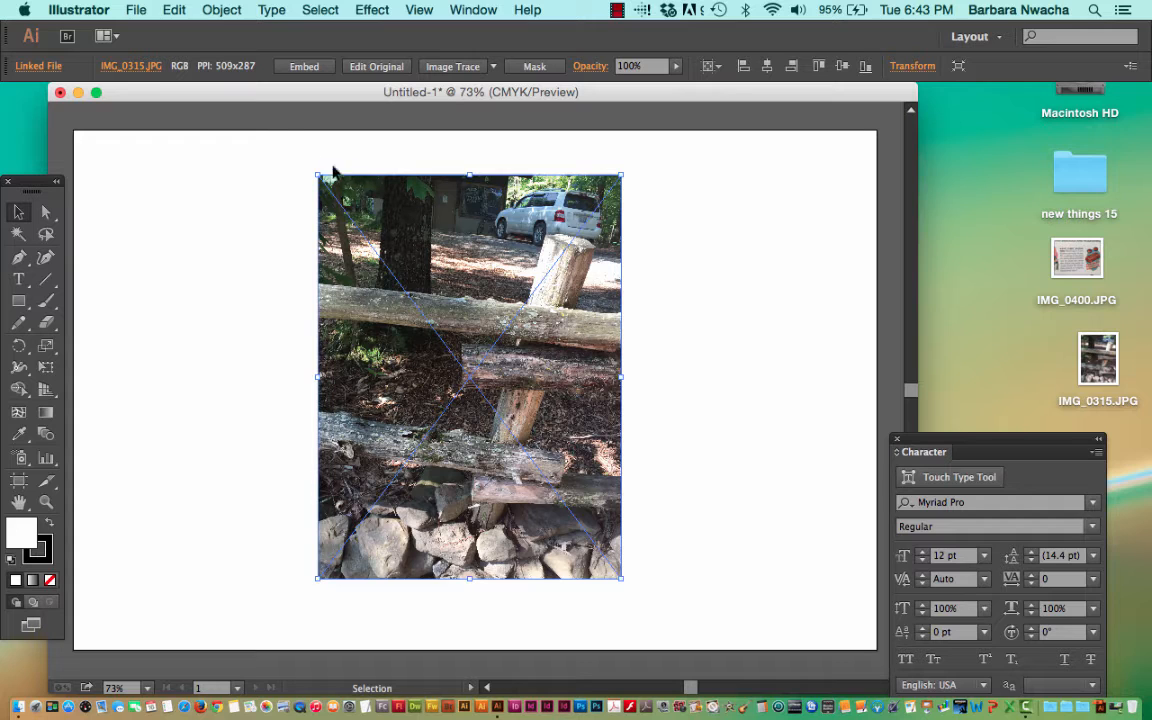
Try tracing and expanding the photo in one go with the default Image Trace settings, and undo the trace.
click(222, 9)
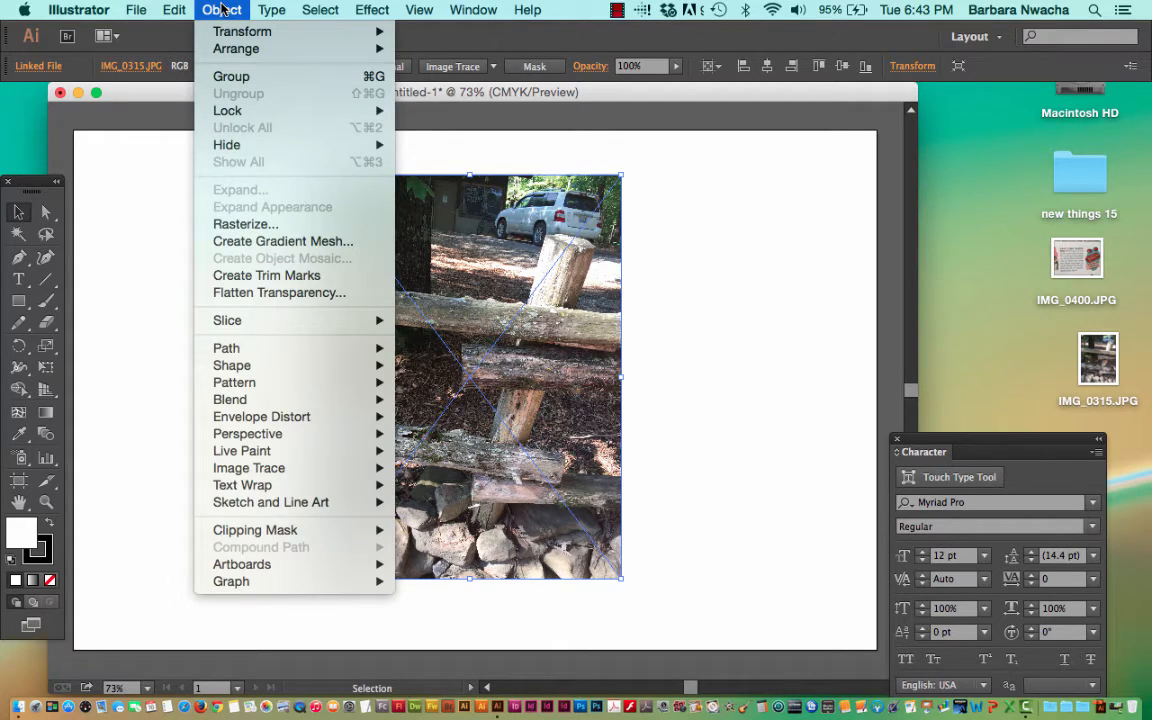
mouse_move(250, 468)
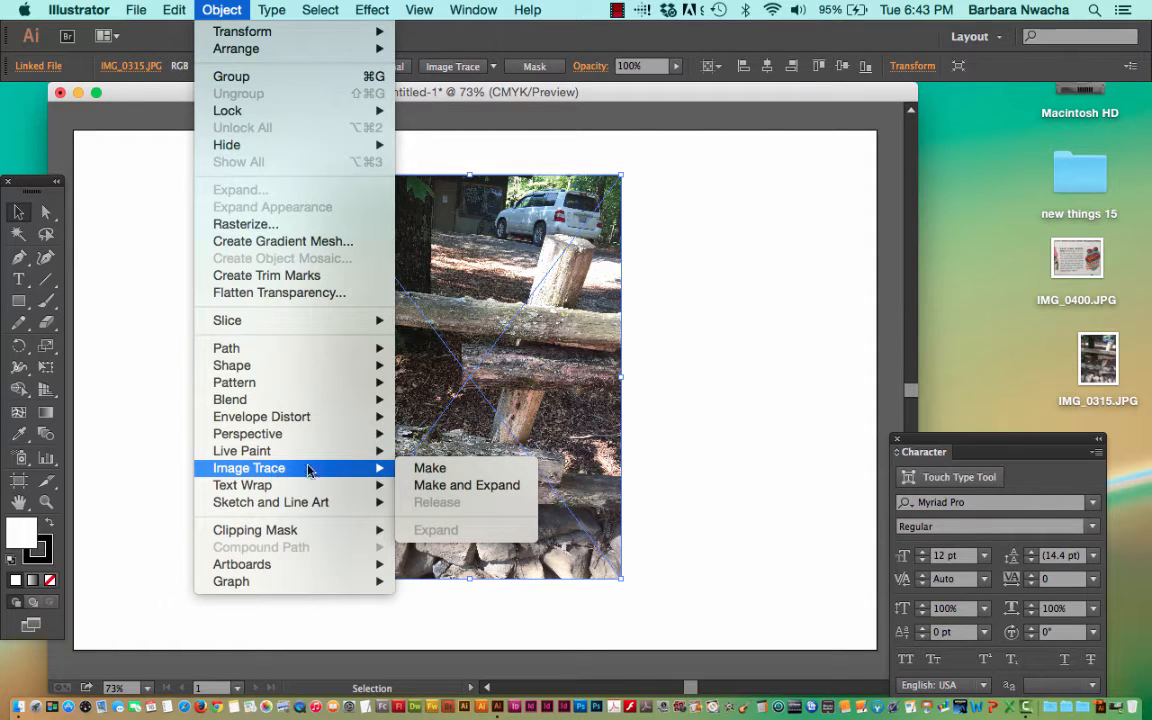
click(446, 489)
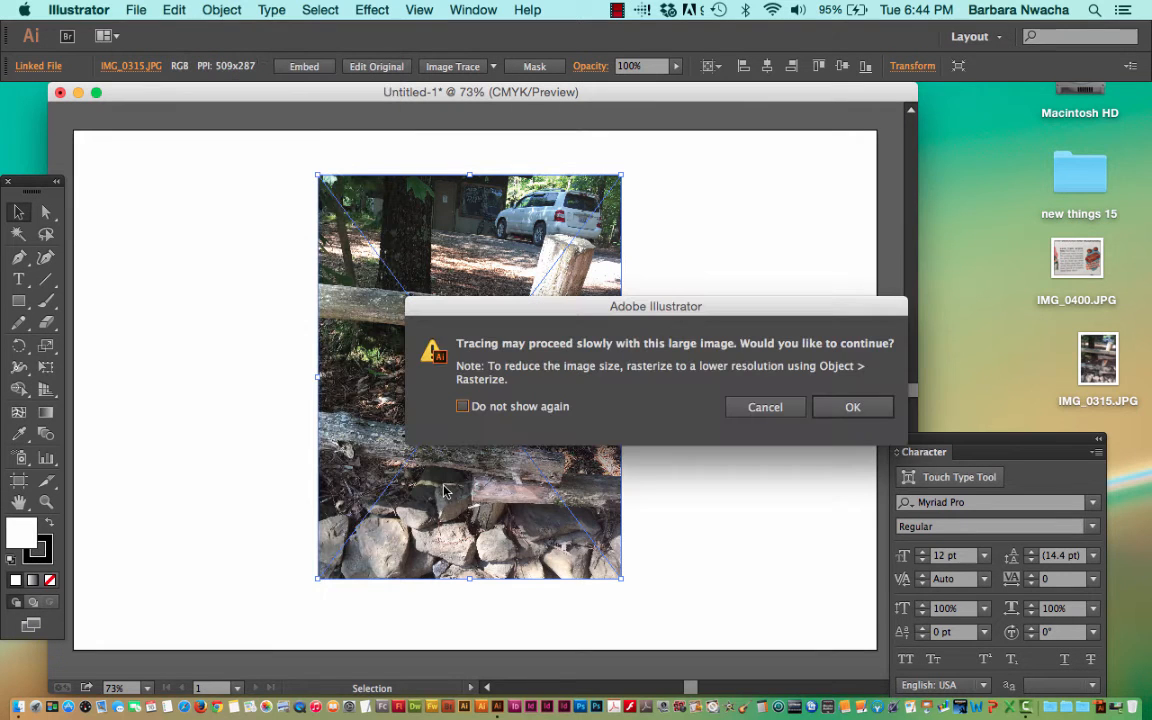
click(852, 410)
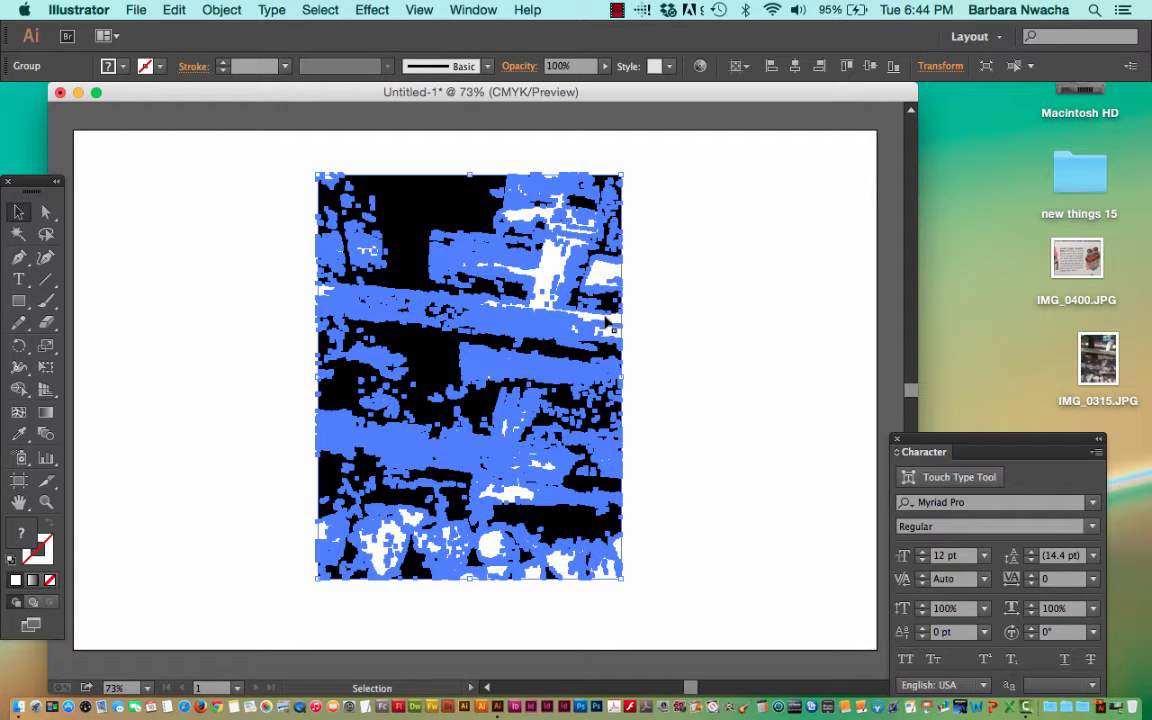
click(663, 335)
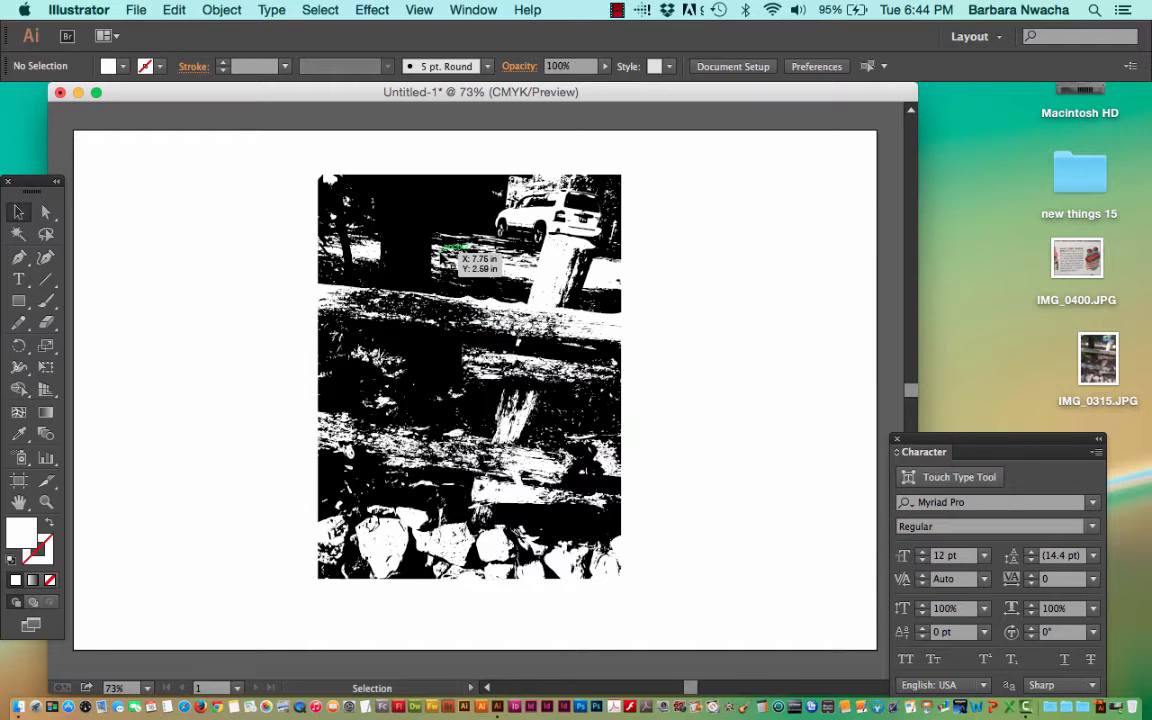
key(super+z)
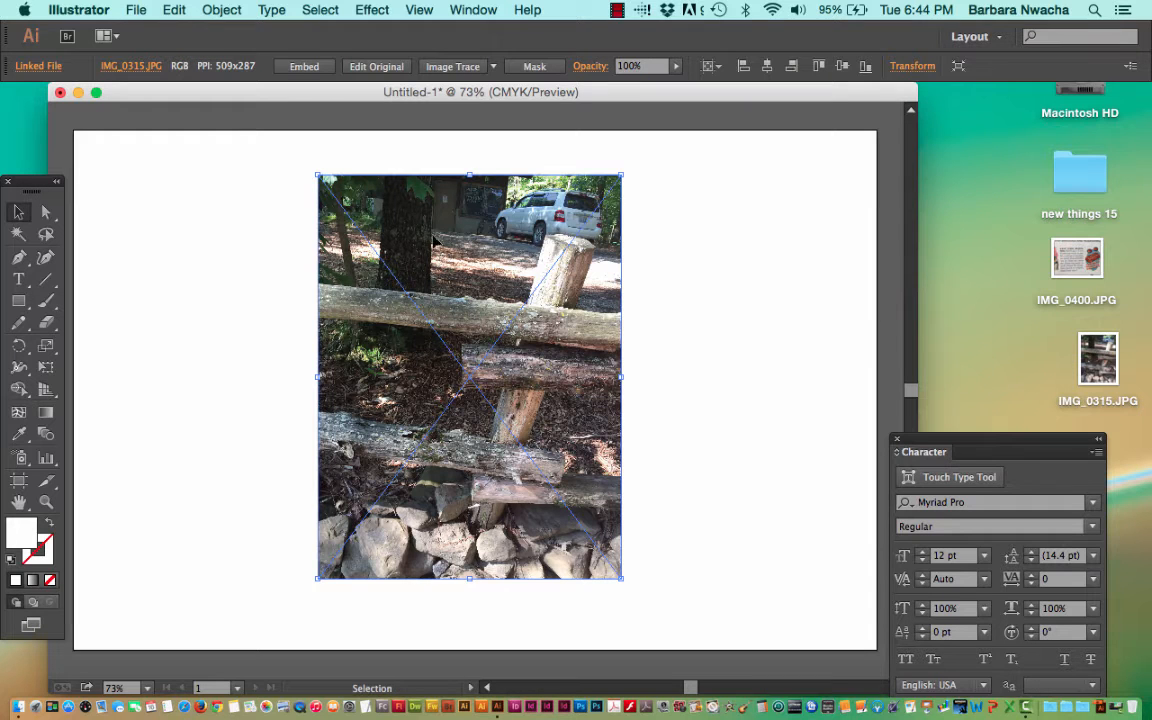
Open the Image Trace settings for the photo, review the color modes and expand the advanced options.
click(472, 9)
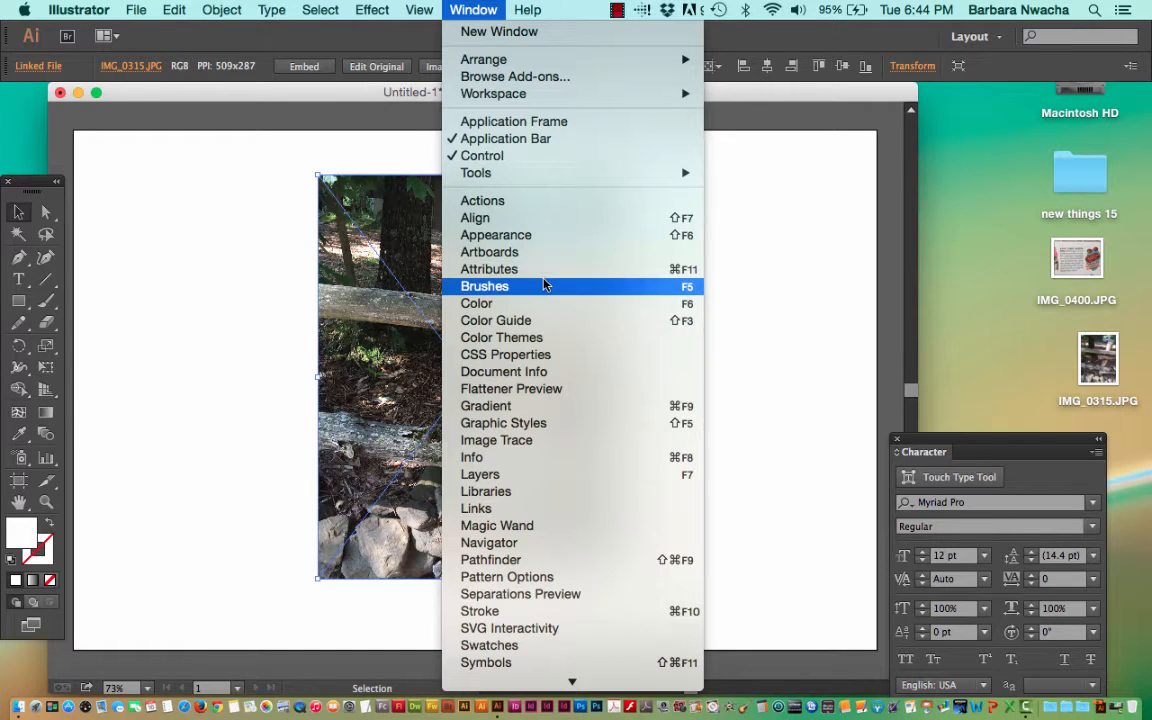
click(577, 440)
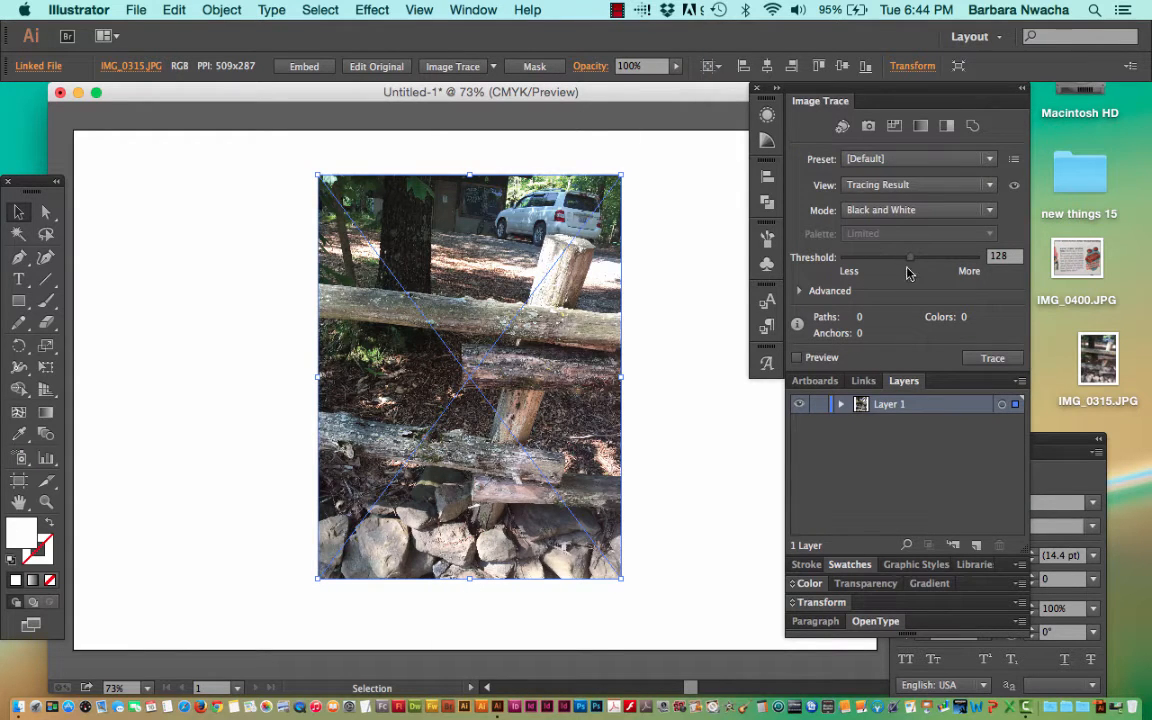
click(939, 213)
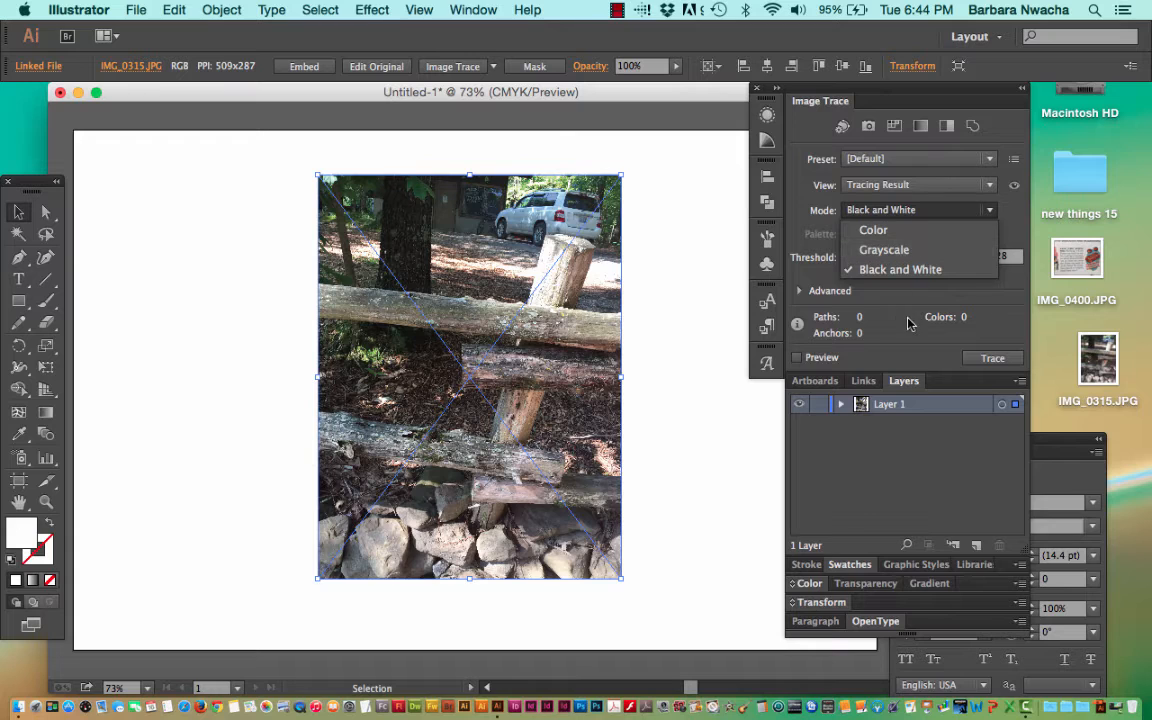
click(879, 308)
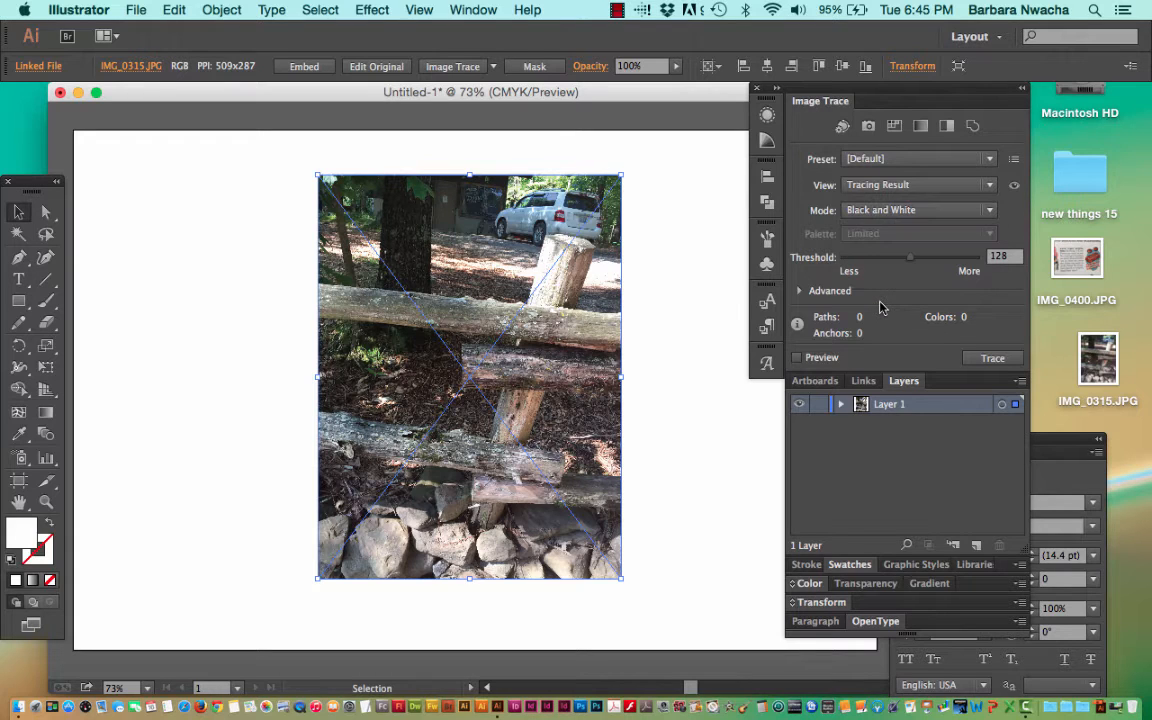
click(799, 291)
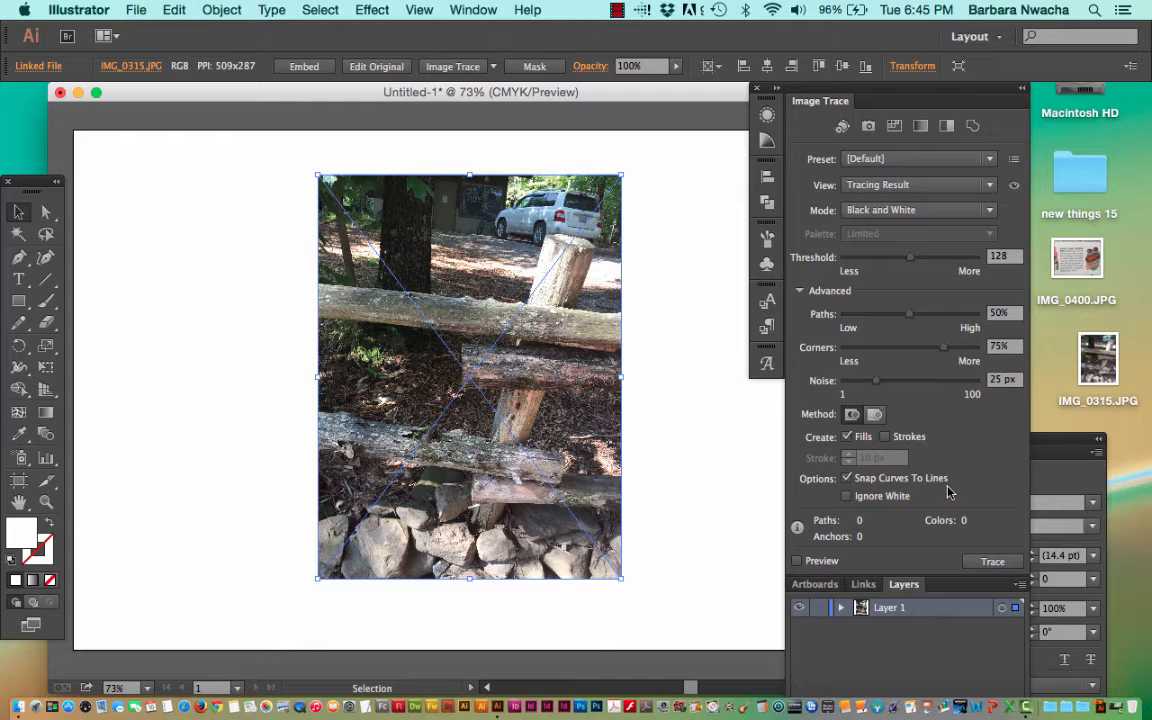
click(912, 316)
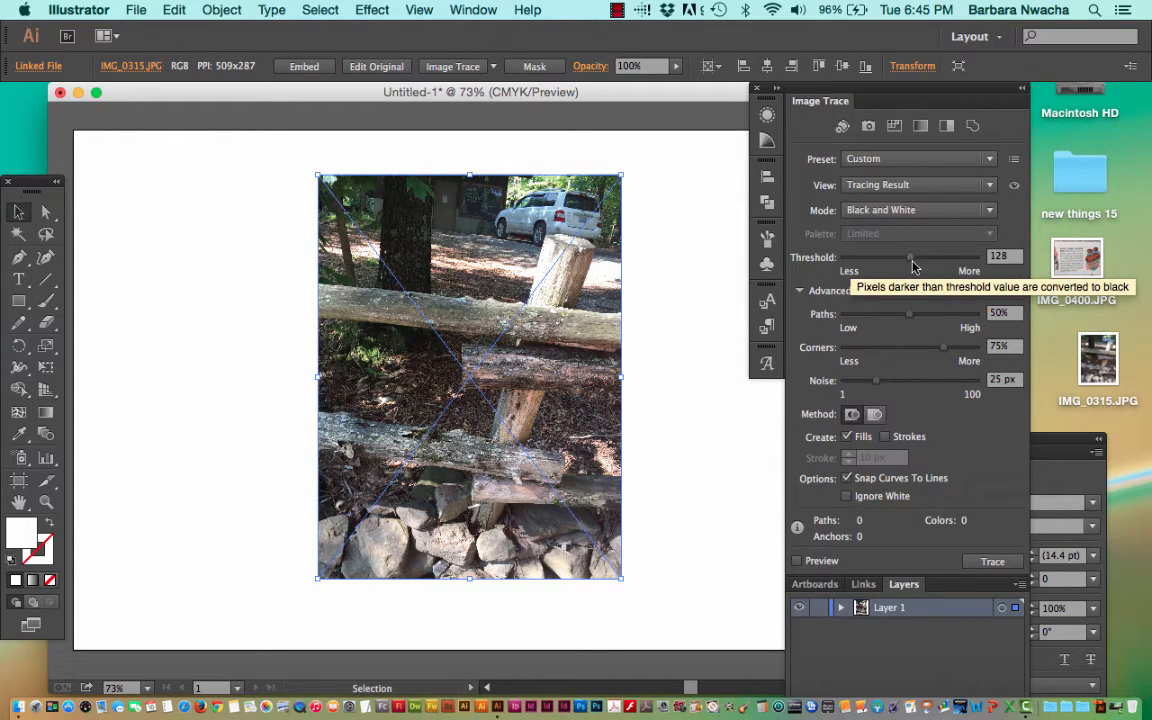
Preview the photo's black-and-white trace at a threshold of 159, and lower the threshold to 109.
drag(911, 262, 926, 260)
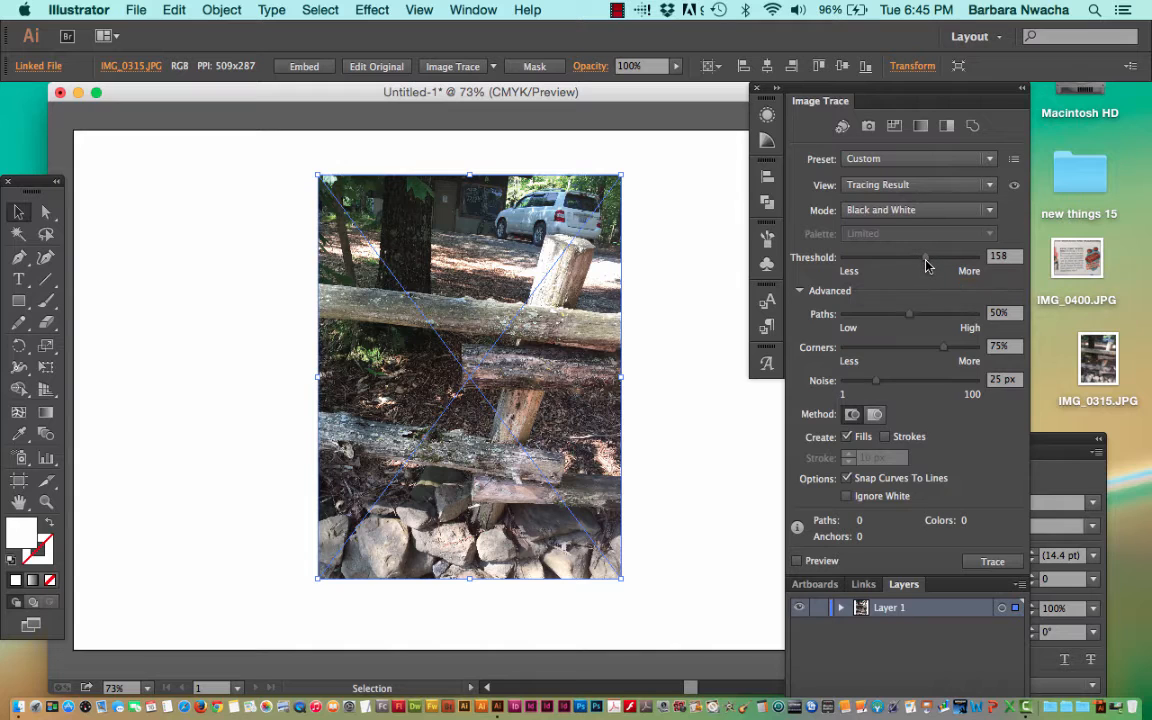
click(800, 561)
click(851, 407)
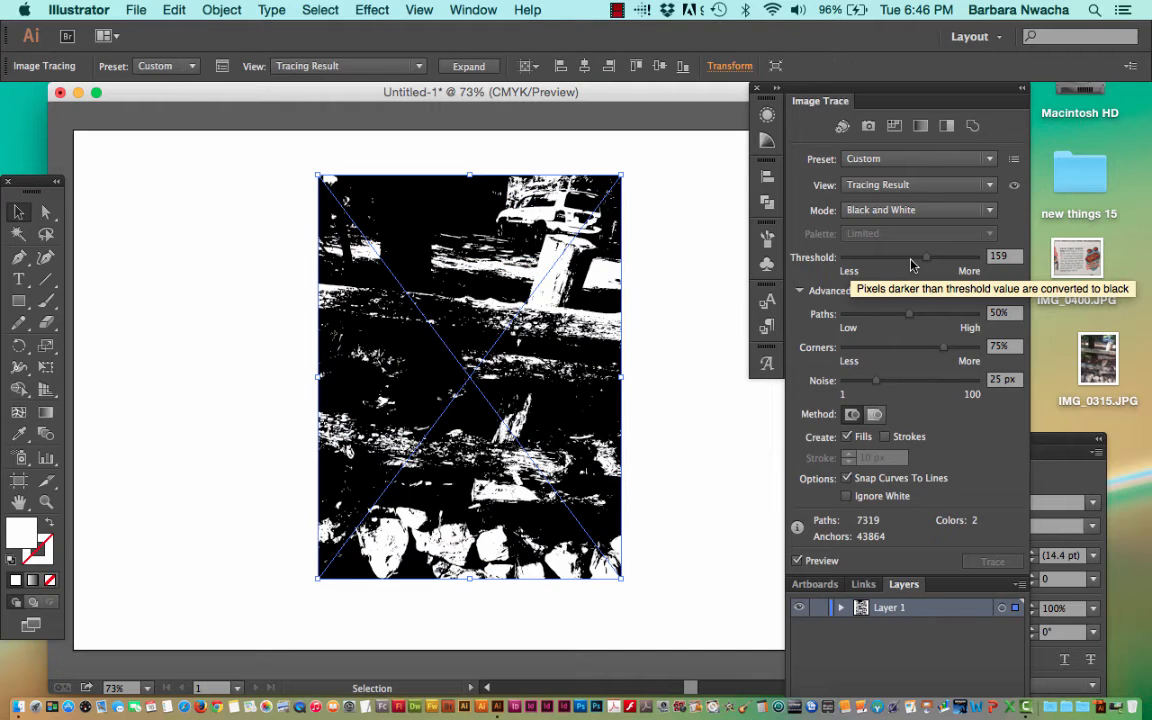
click(900, 261)
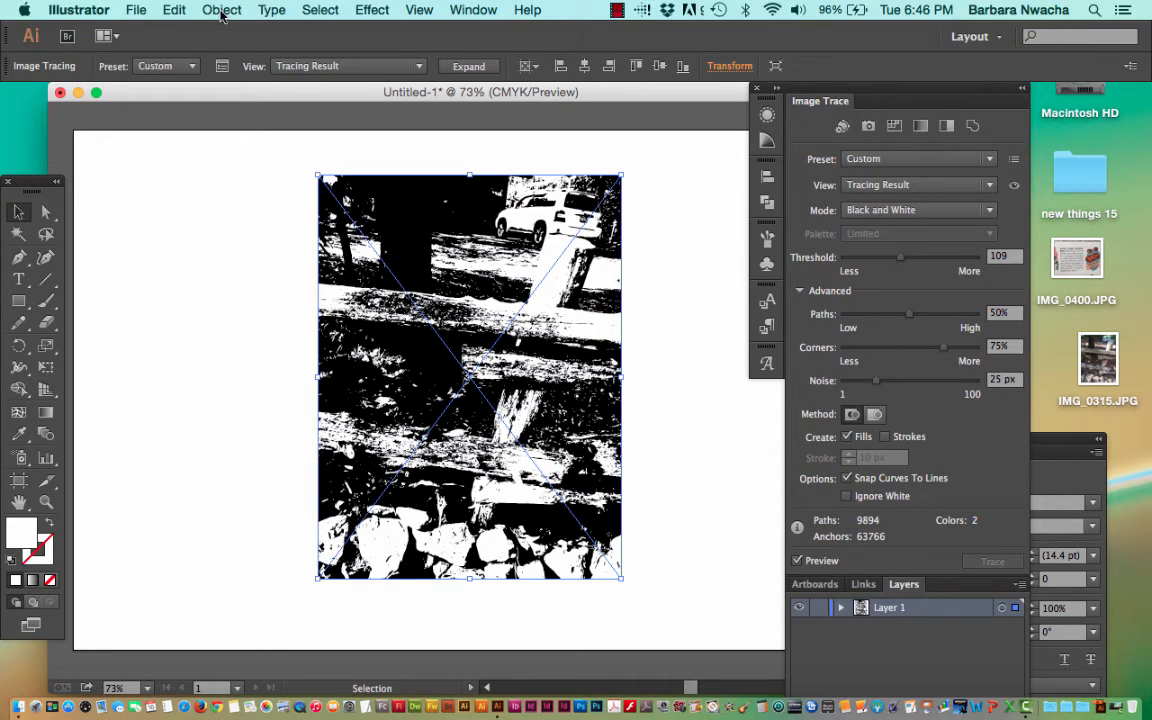
Expand the traced photo's object and fill into editable vector paths.
click(222, 10)
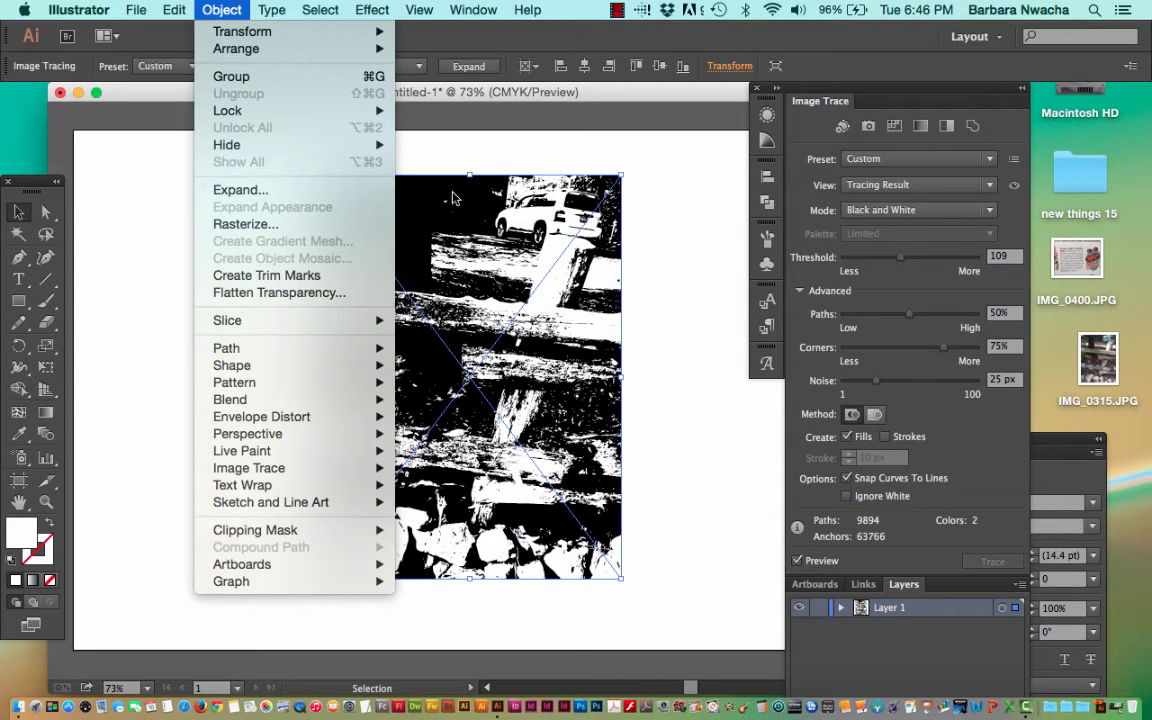
click(280, 195)
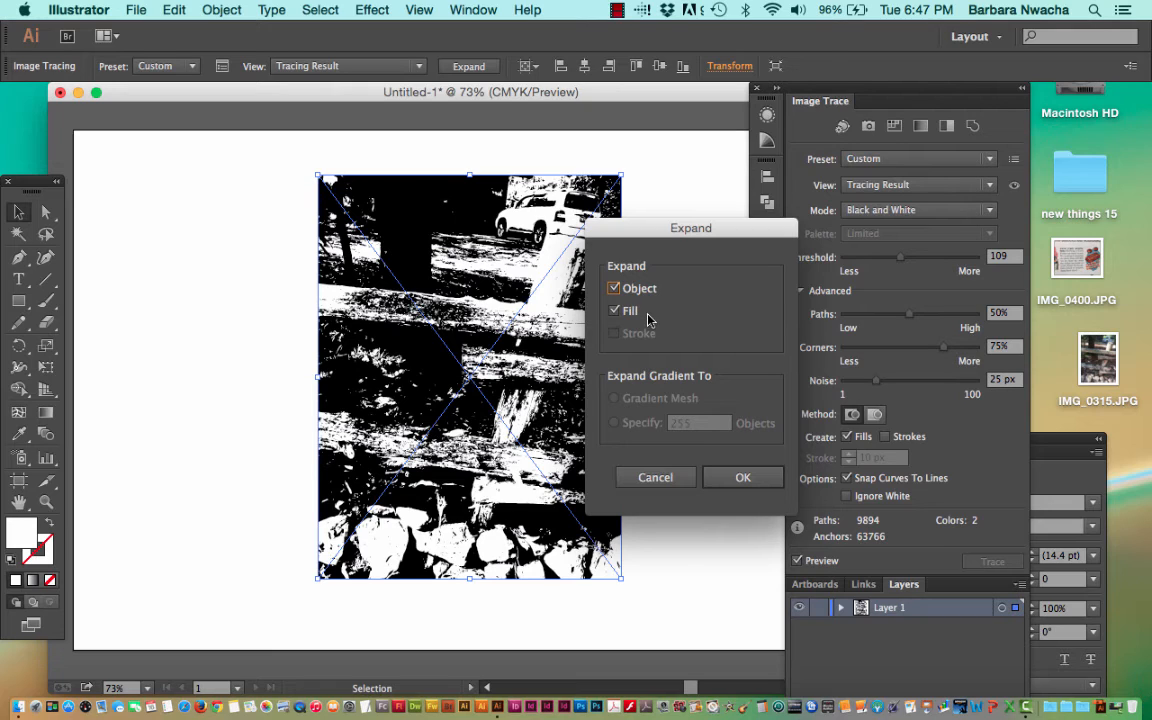
click(750, 481)
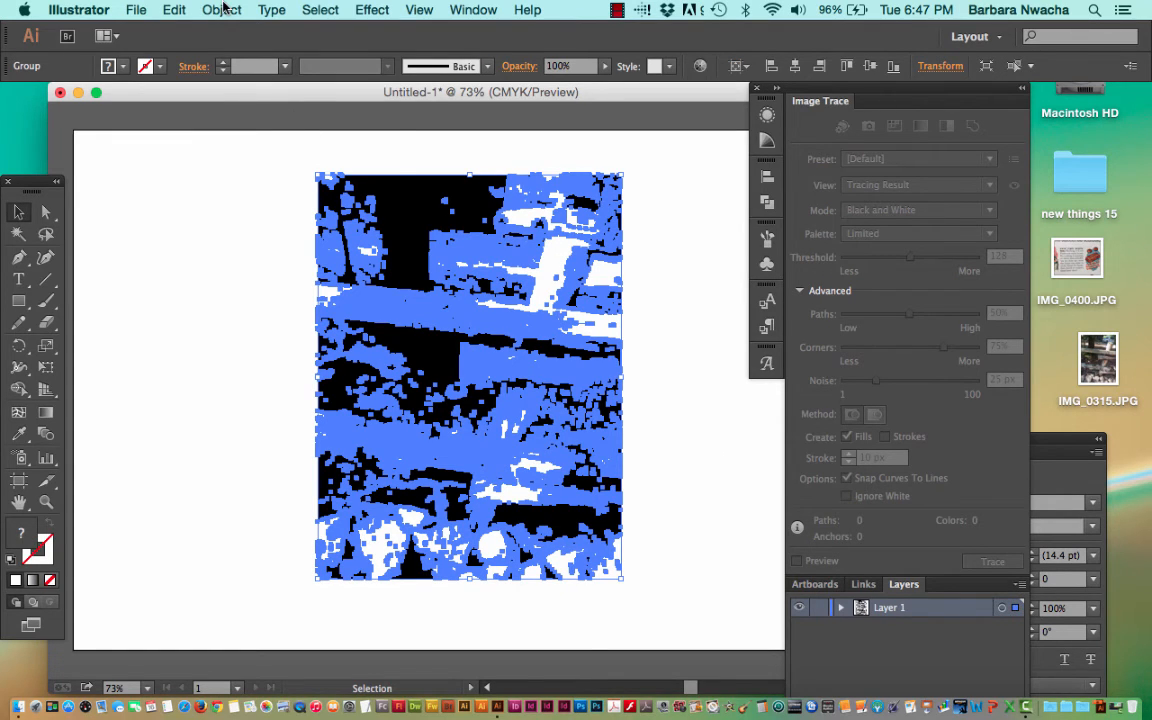
Ungroup the expanded tracing, then reselect the artwork and ungroup it a second time to separate its paths.
click(222, 9)
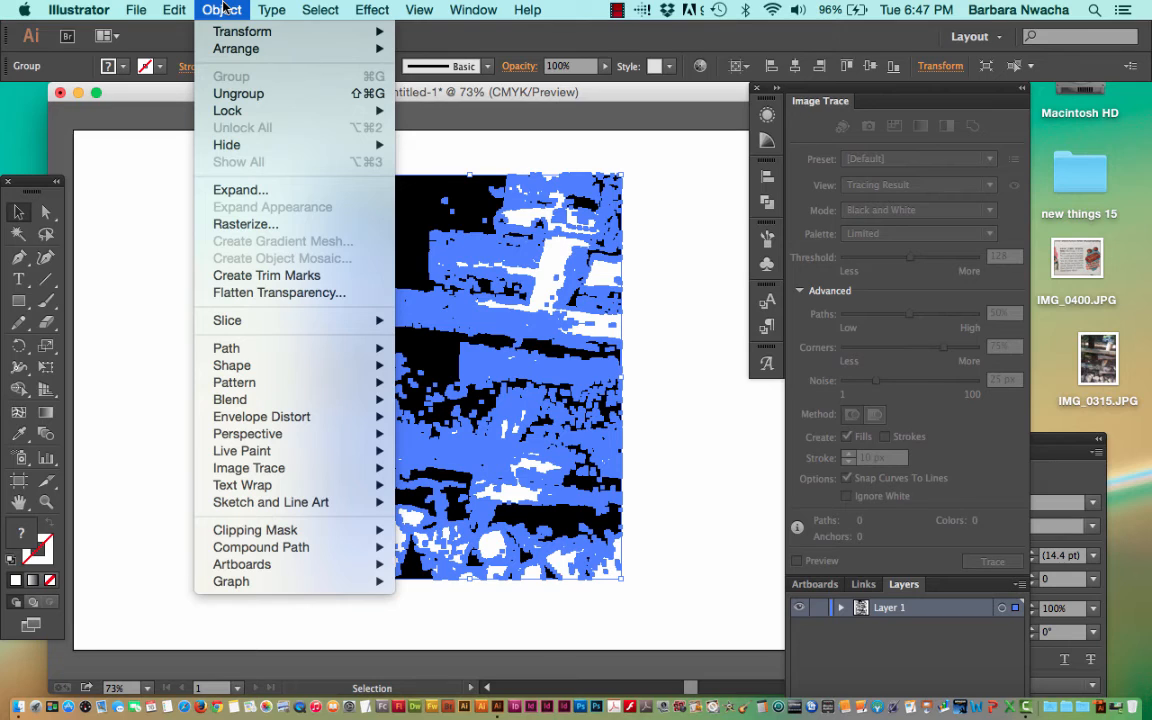
click(296, 94)
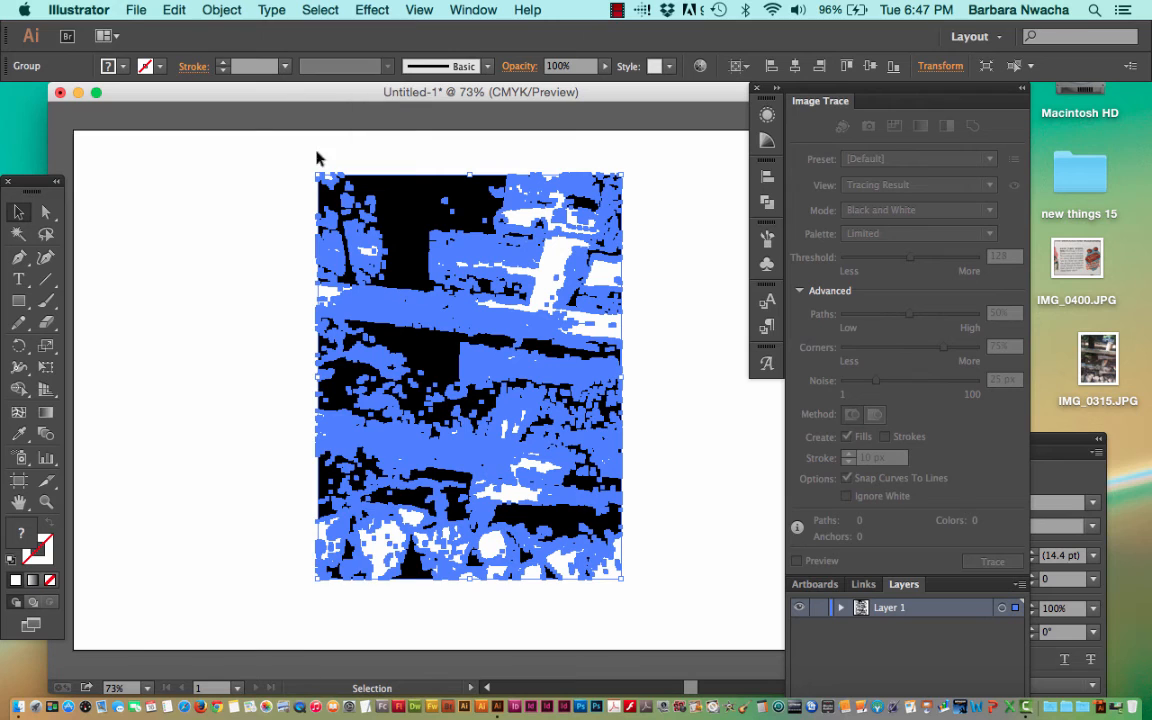
click(285, 191)
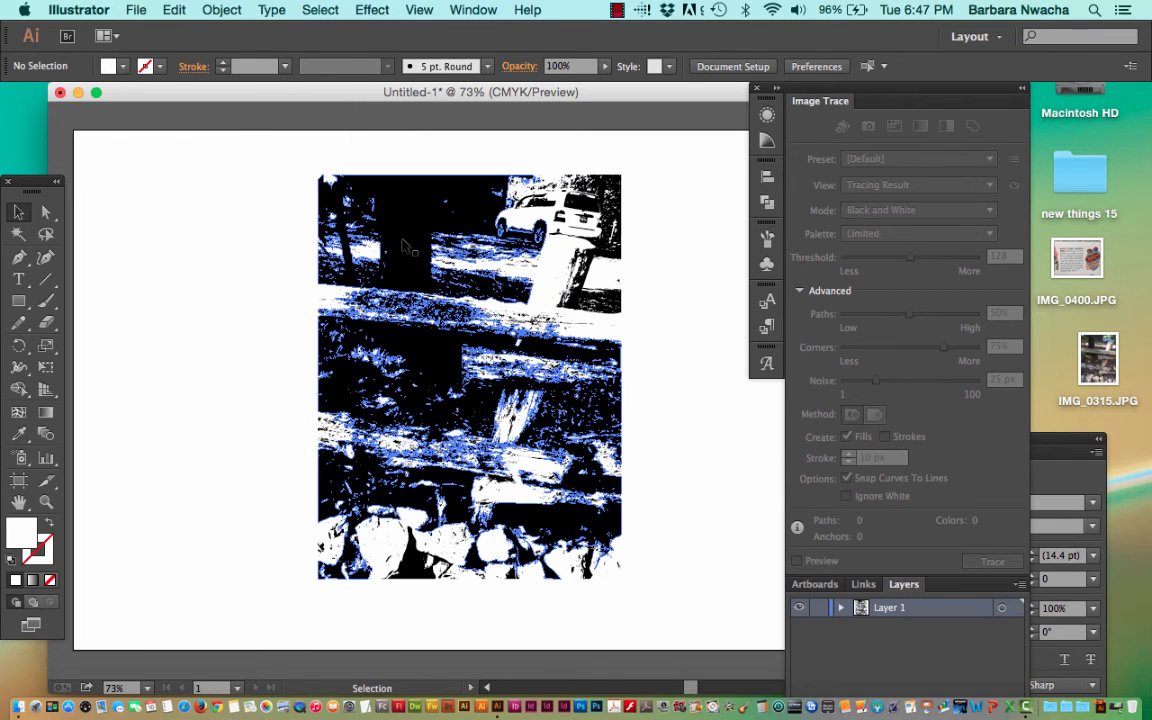
click(404, 246)
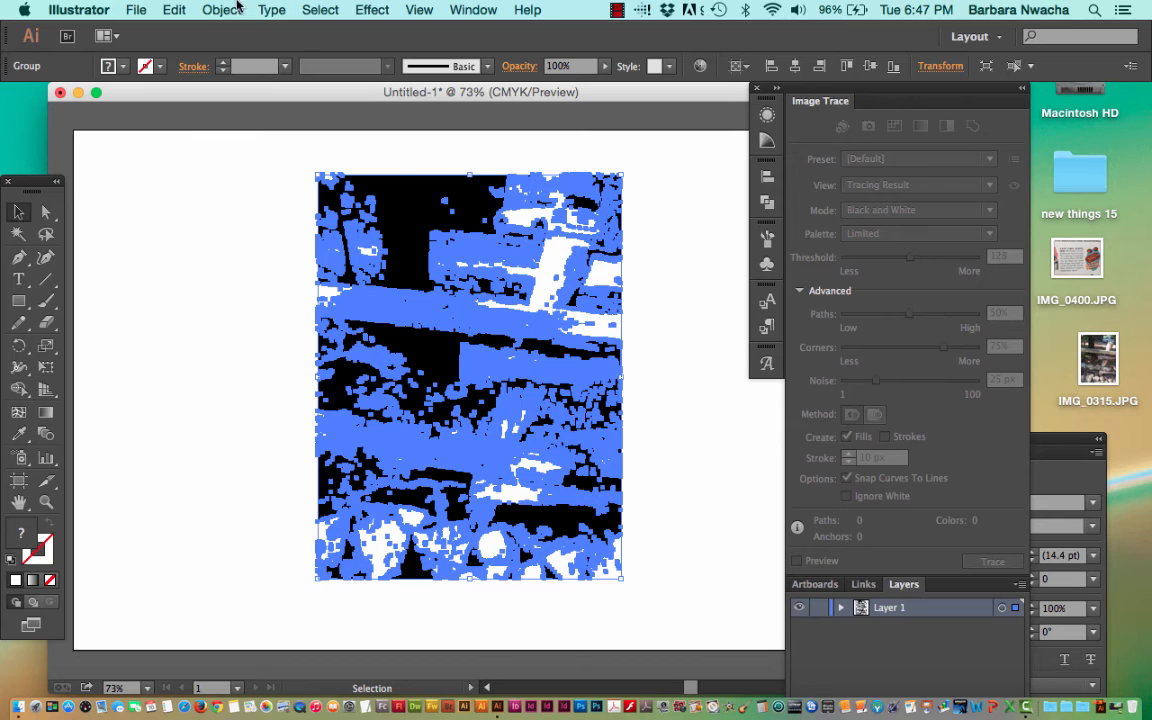
click(234, 8)
click(238, 94)
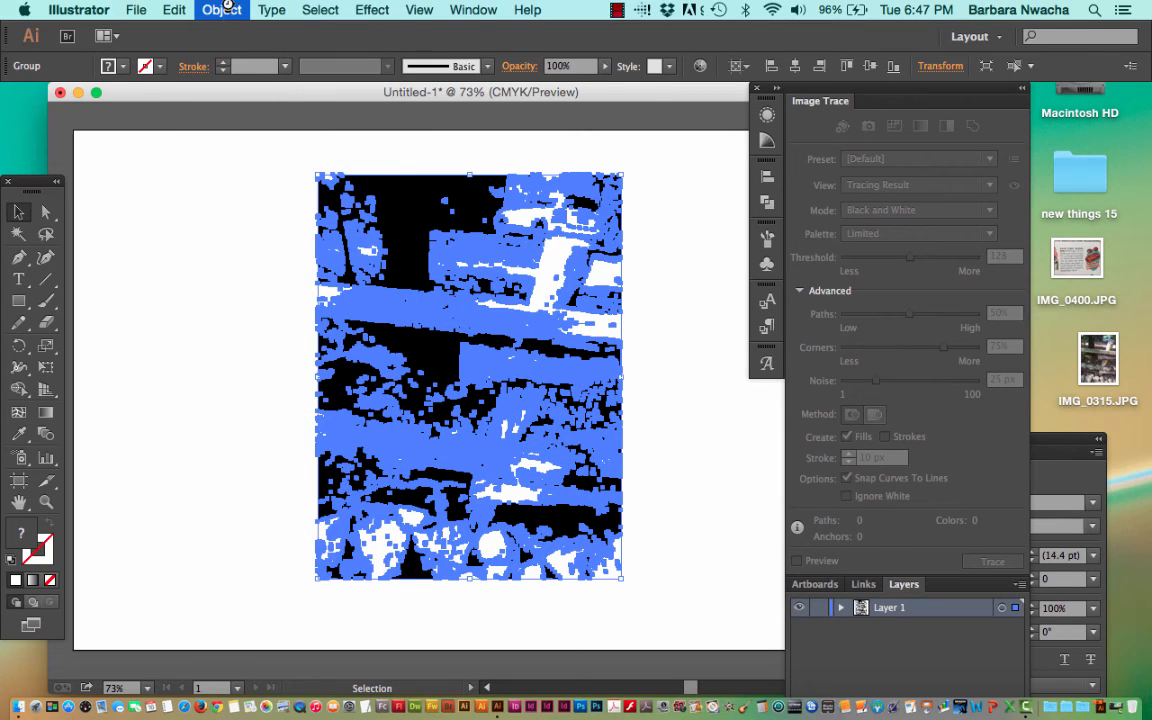
click(224, 10)
click(231, 8)
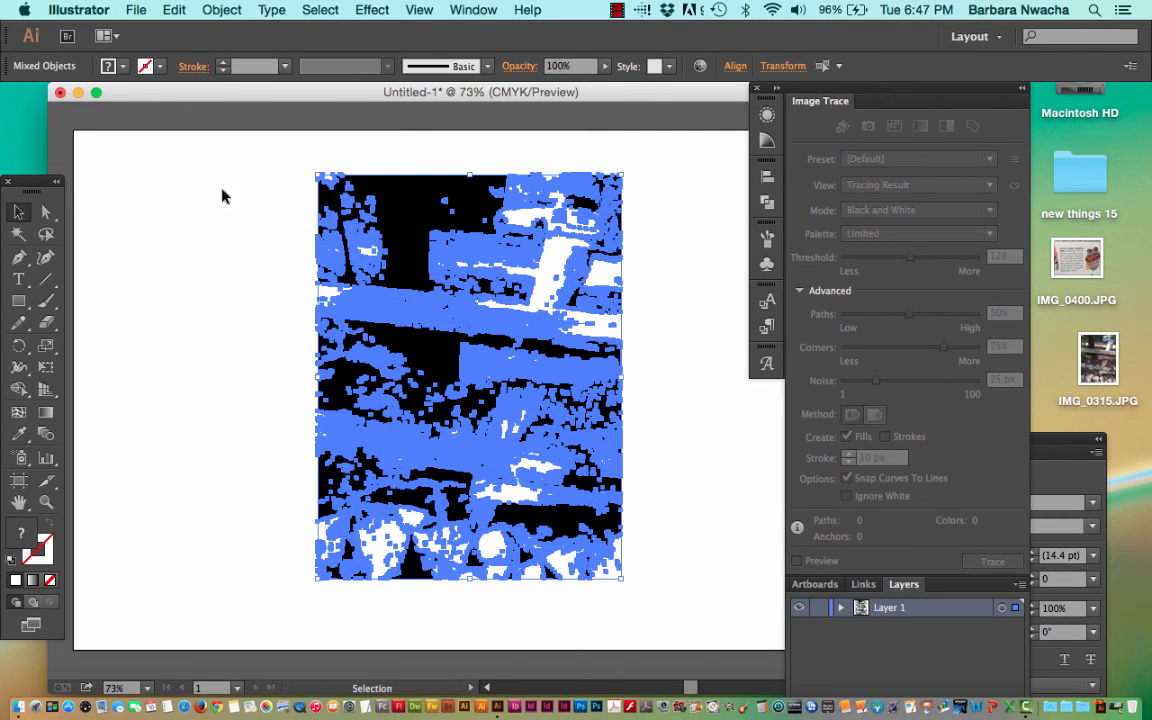
Select only the large black compound path and move it away from the remaining pieces, toward the artboard's left edge.
click(224, 203)
click(398, 240)
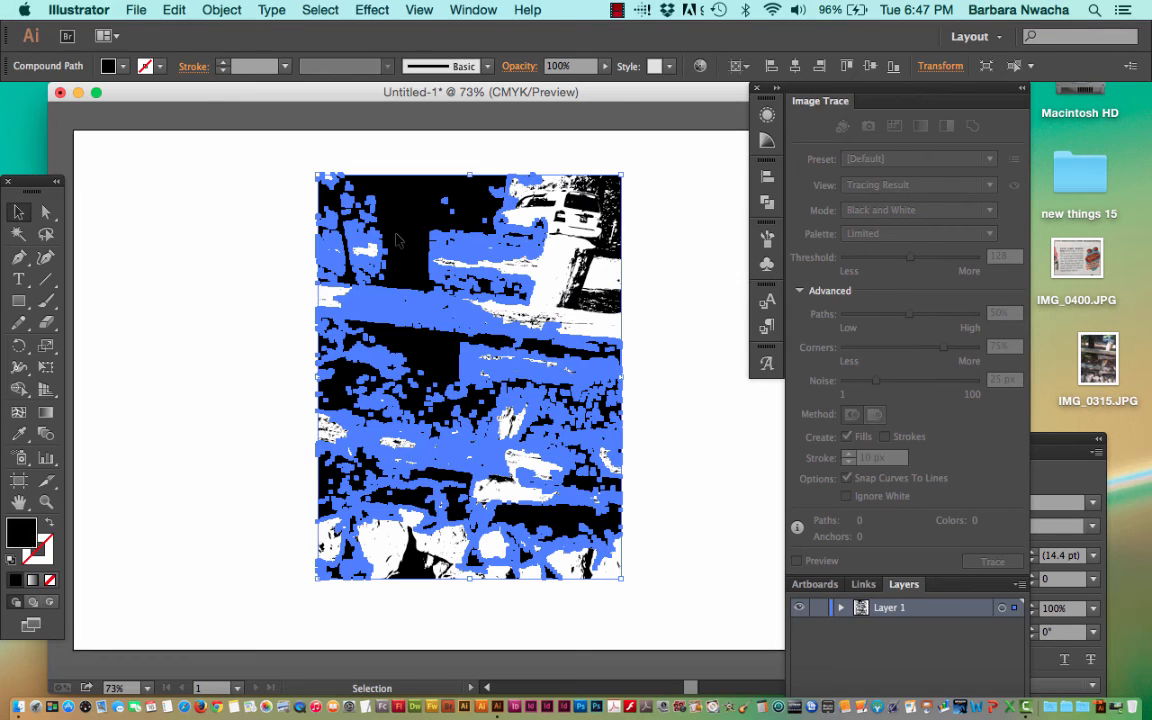
drag(398, 240, 185, 246)
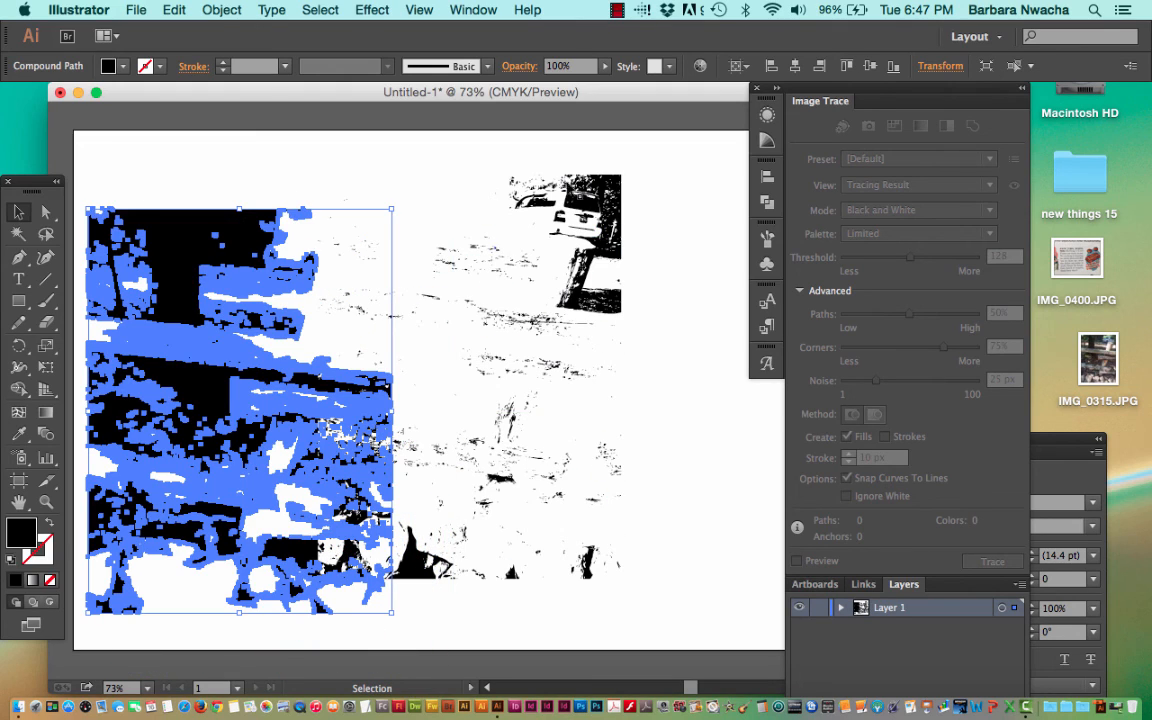